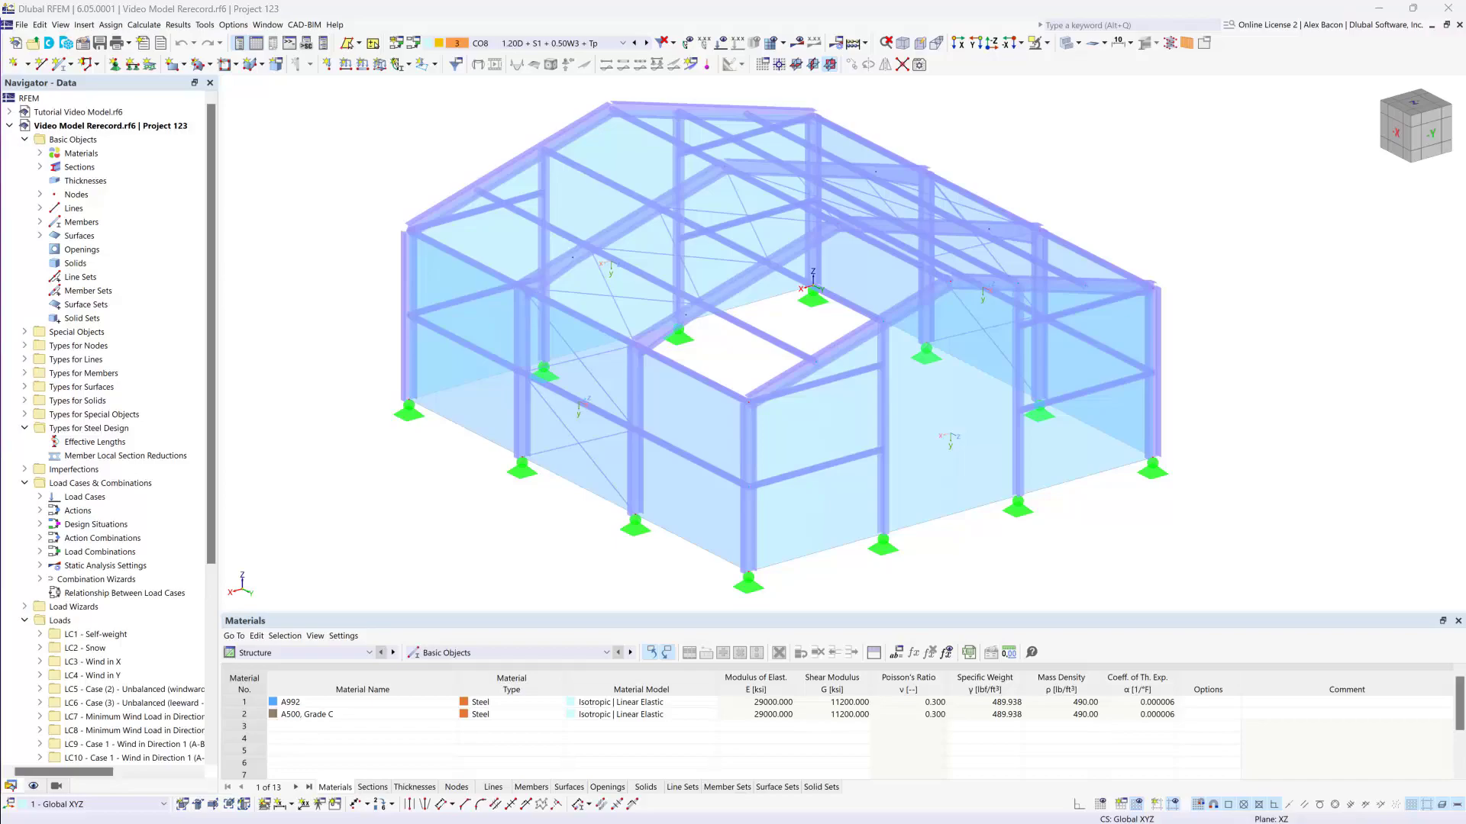
Select the four rafters of the two interior frames (members 6, 8, 10, 12) and open their member properties for editing
click(367, 471)
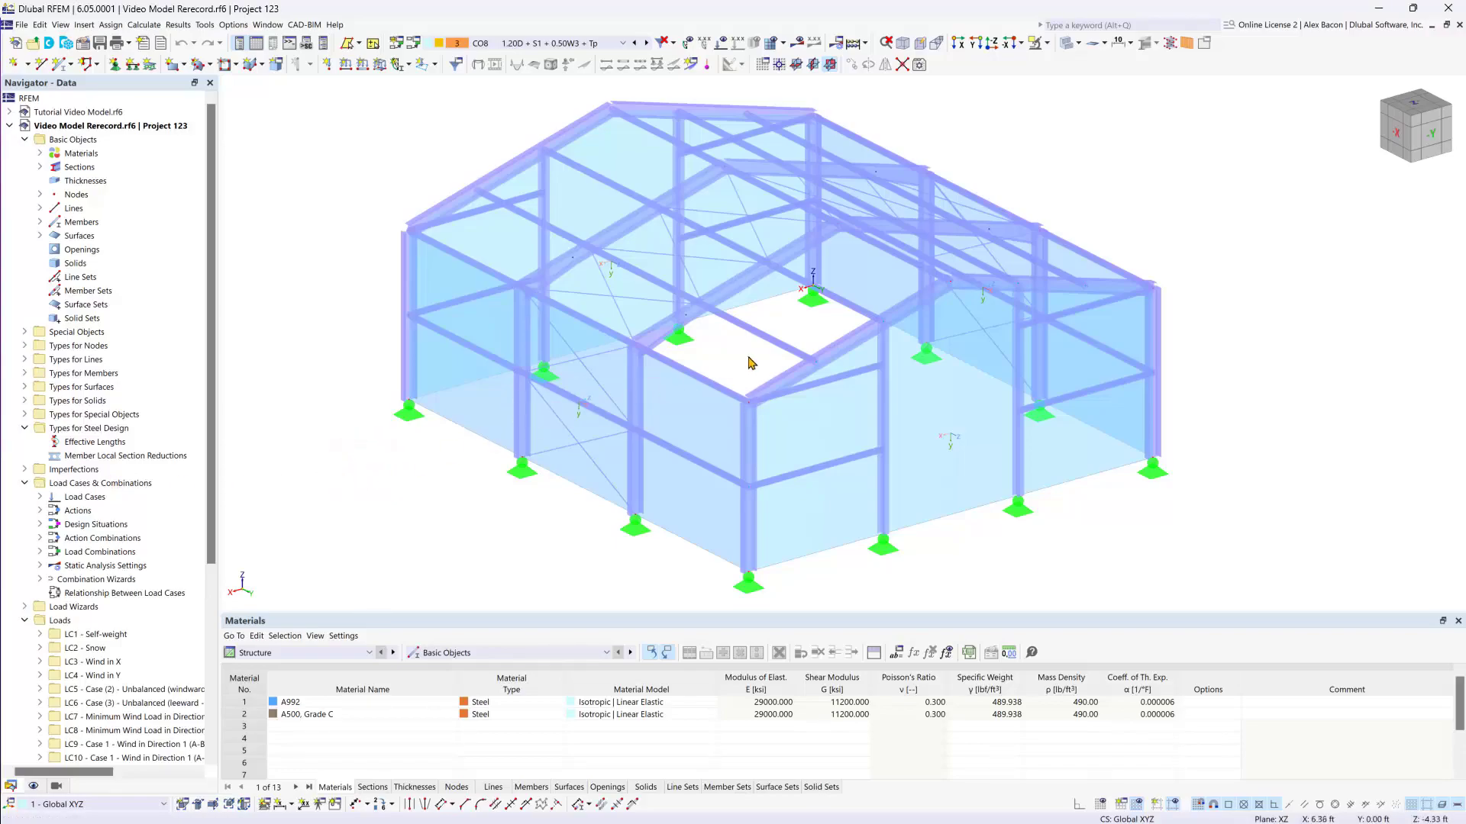
mouse_move(748, 363)
ctrl+middle_down()
mouse_move(746, 268)
mouse_move(747, 357)
ctrl+middle_up()
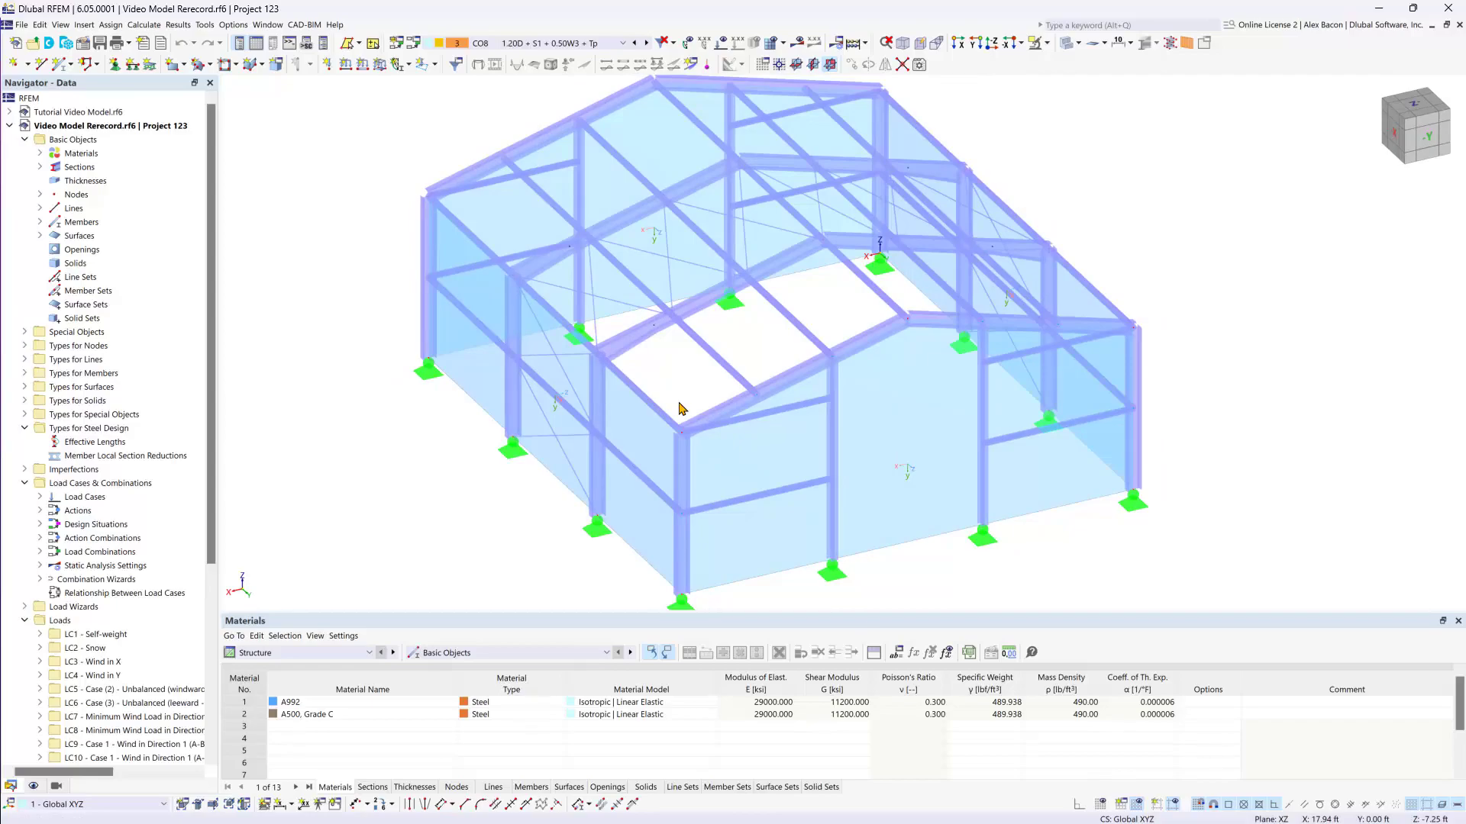
click(634, 337)
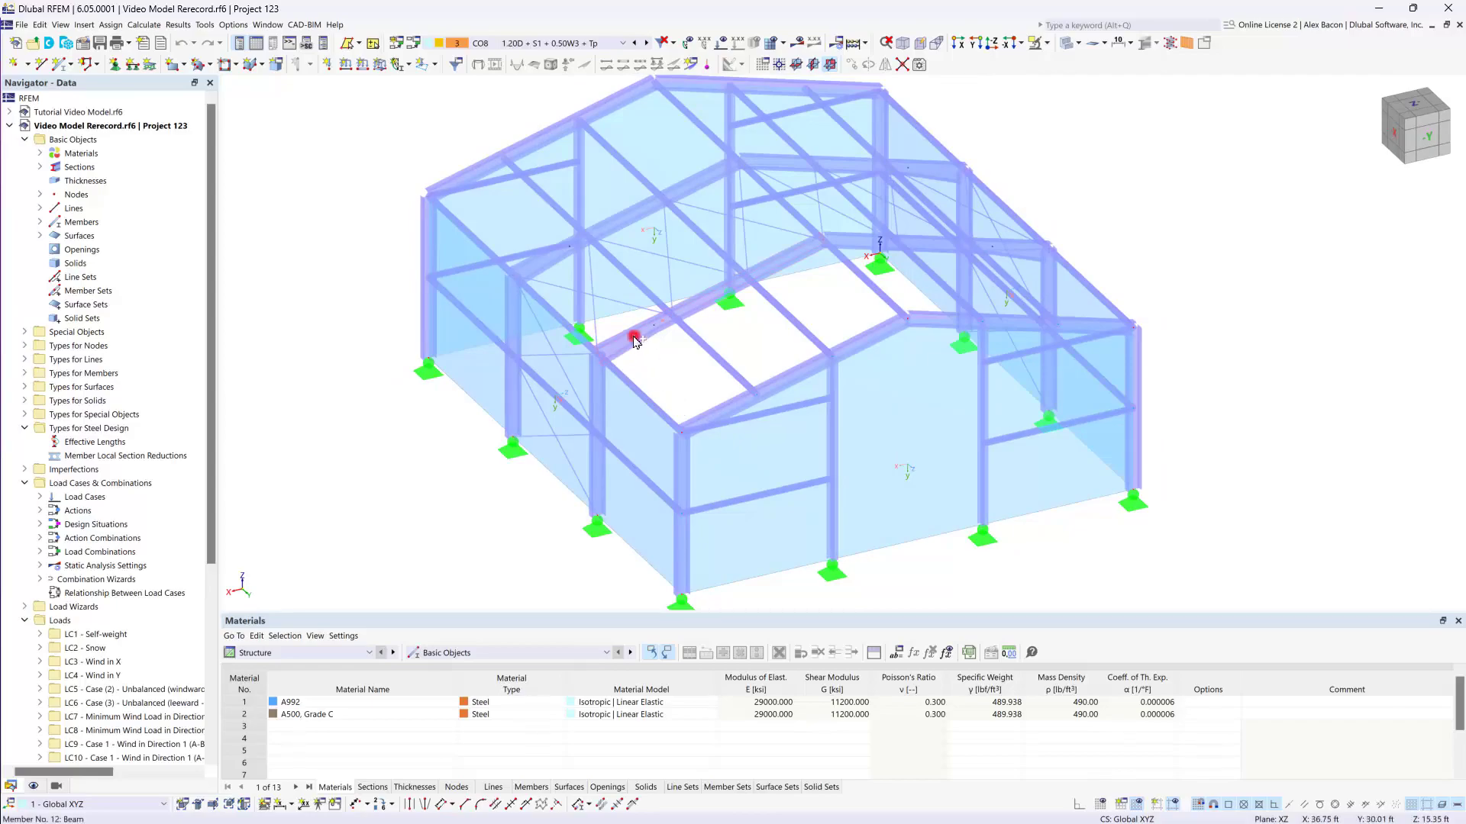
click(559, 256)
click(784, 158)
click(859, 240)
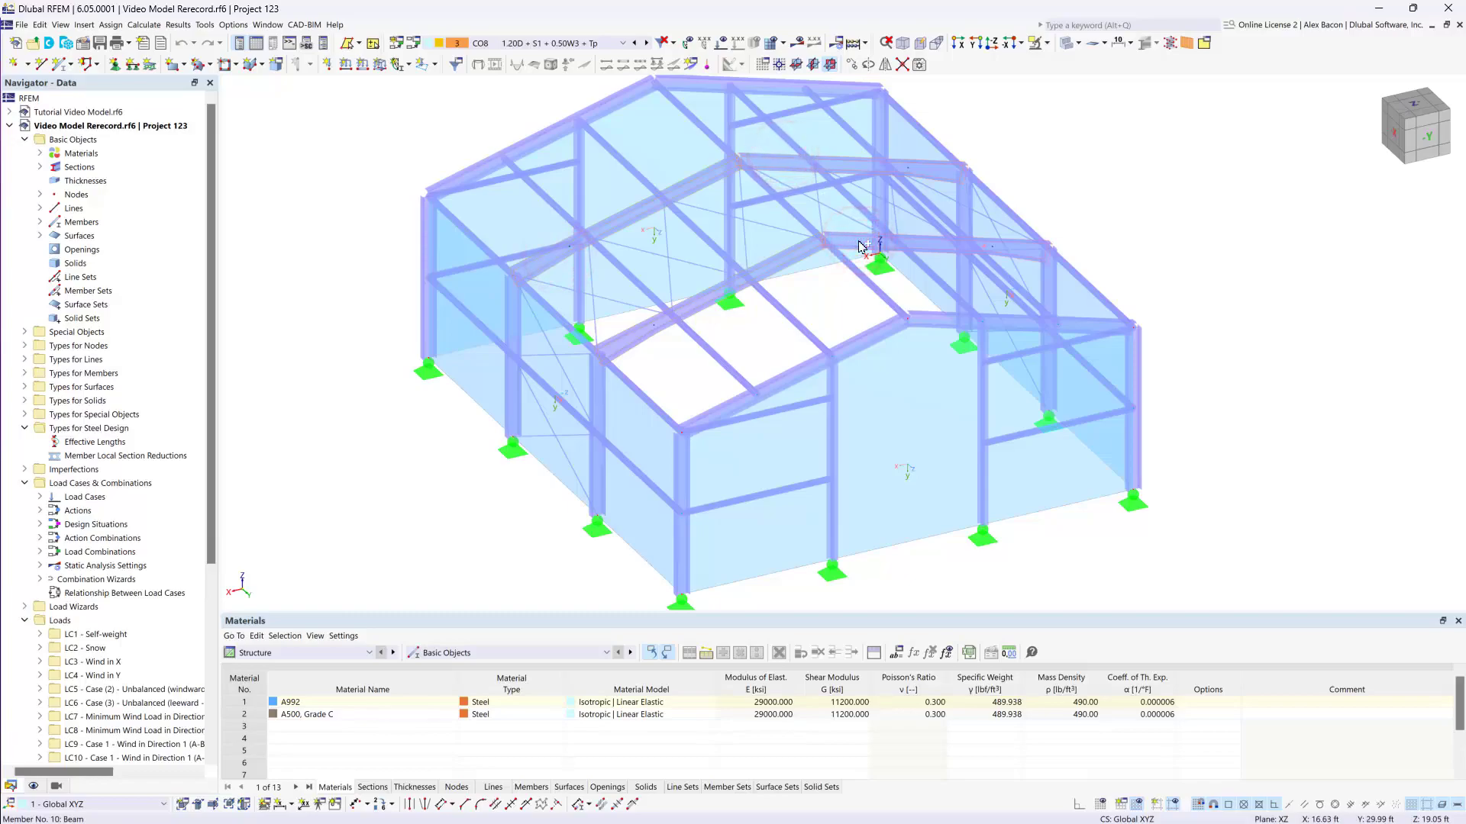
double_click(861, 246)
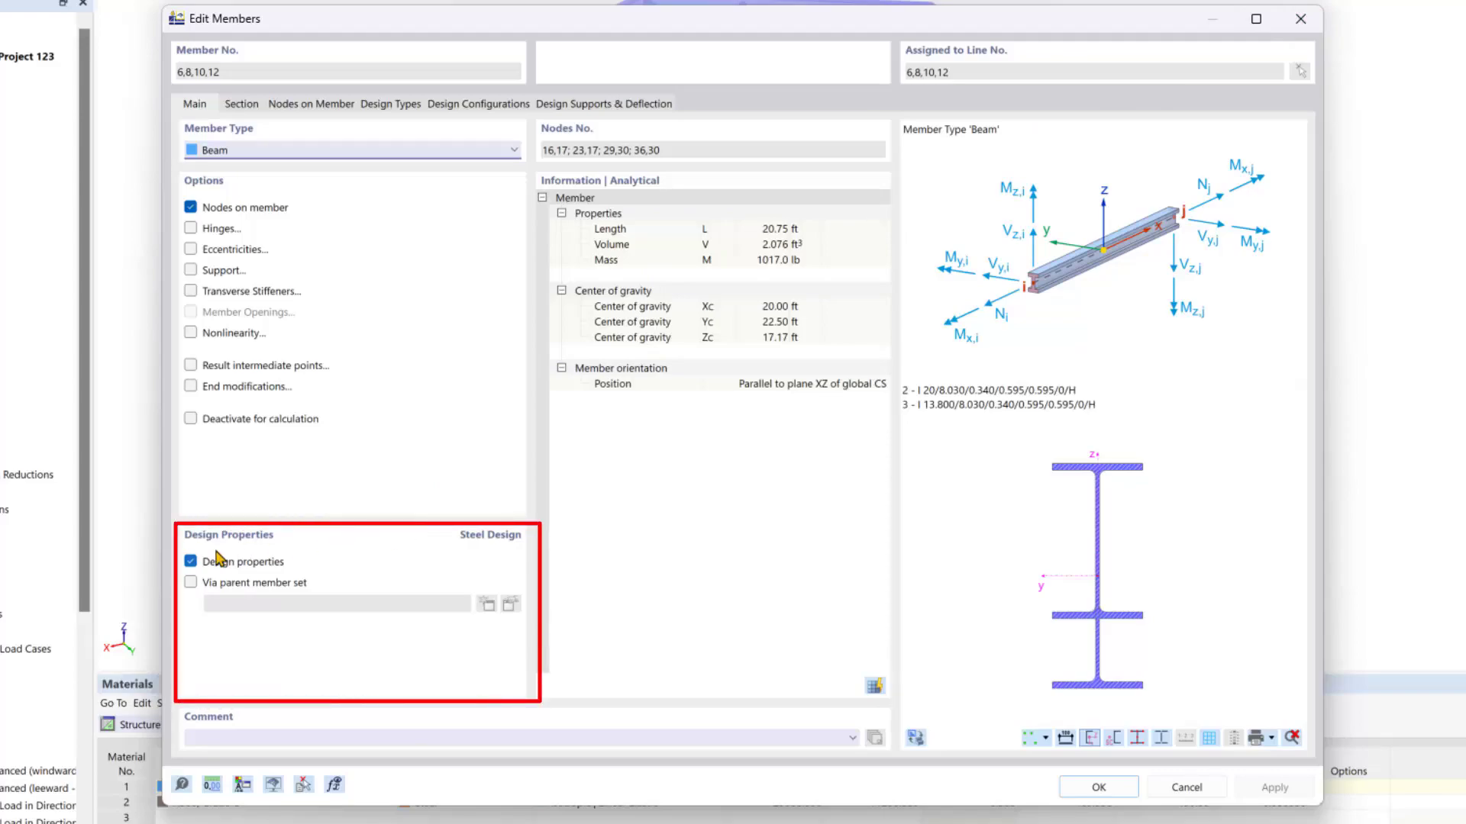
Create a new AISC 360 effective length for the rafters with Mcr determined according to Chapter F and Cb automatically according to F1-1
click(385, 109)
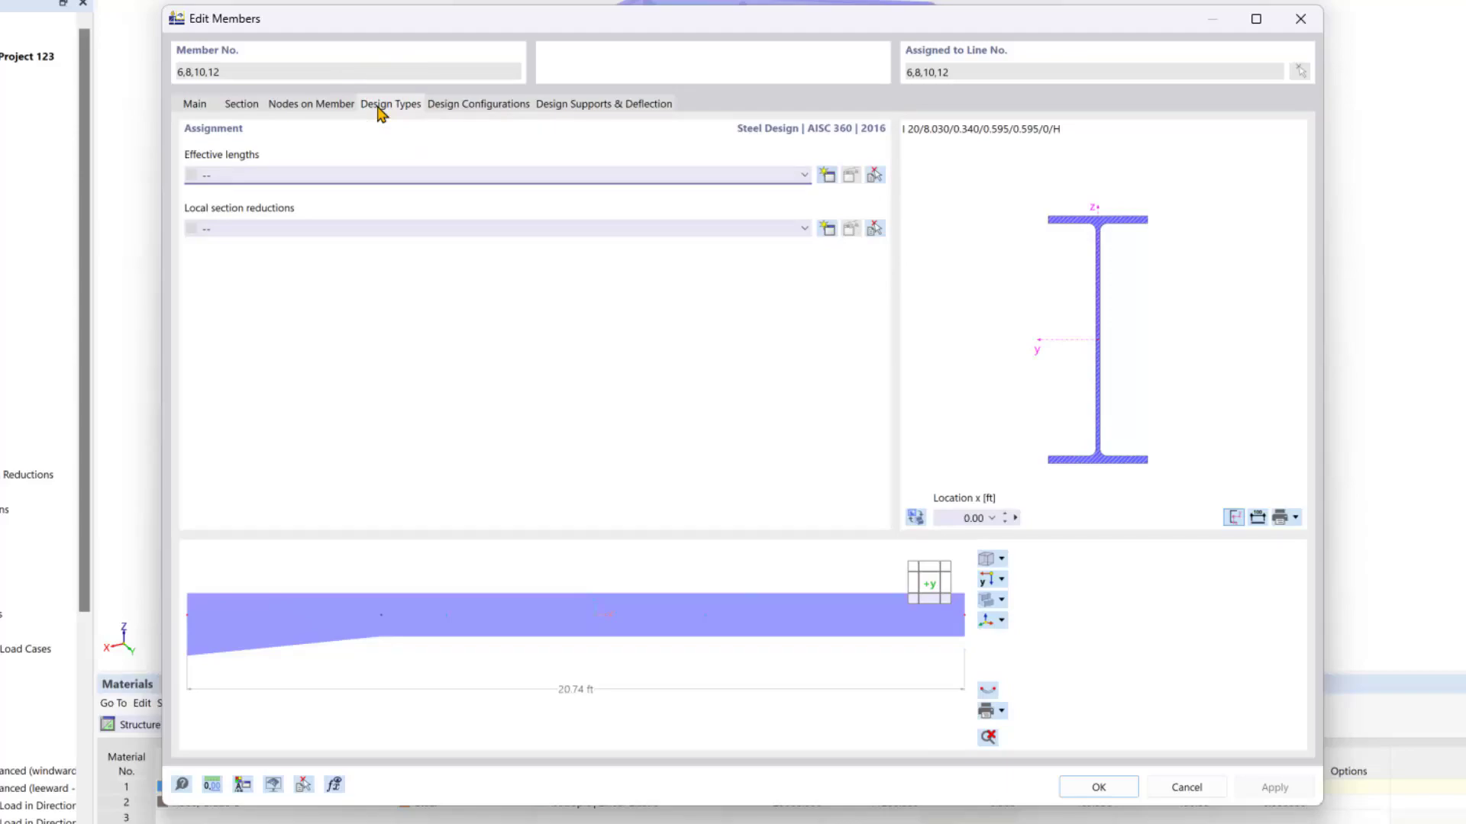
click(826, 175)
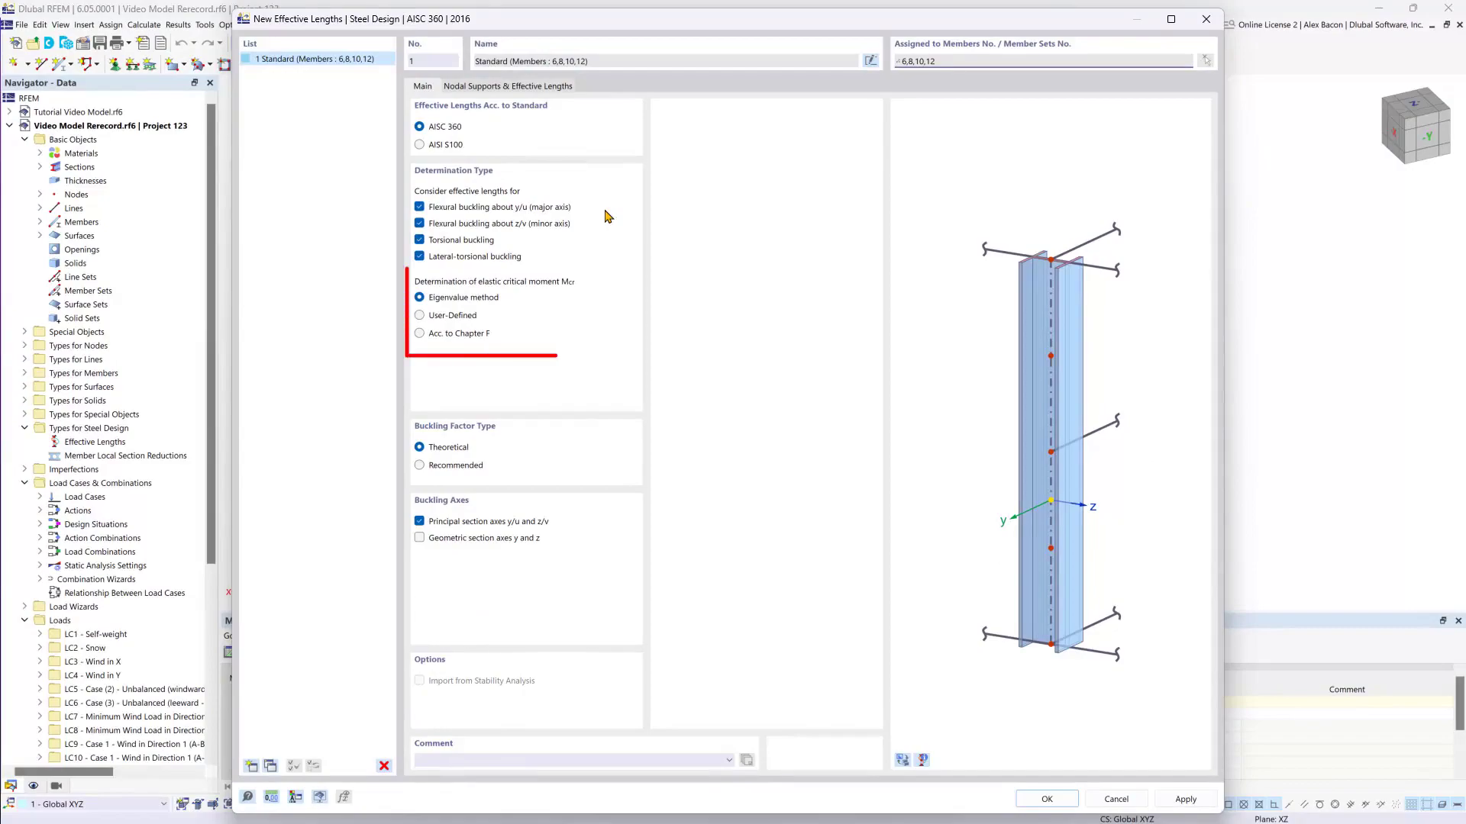
click(436, 131)
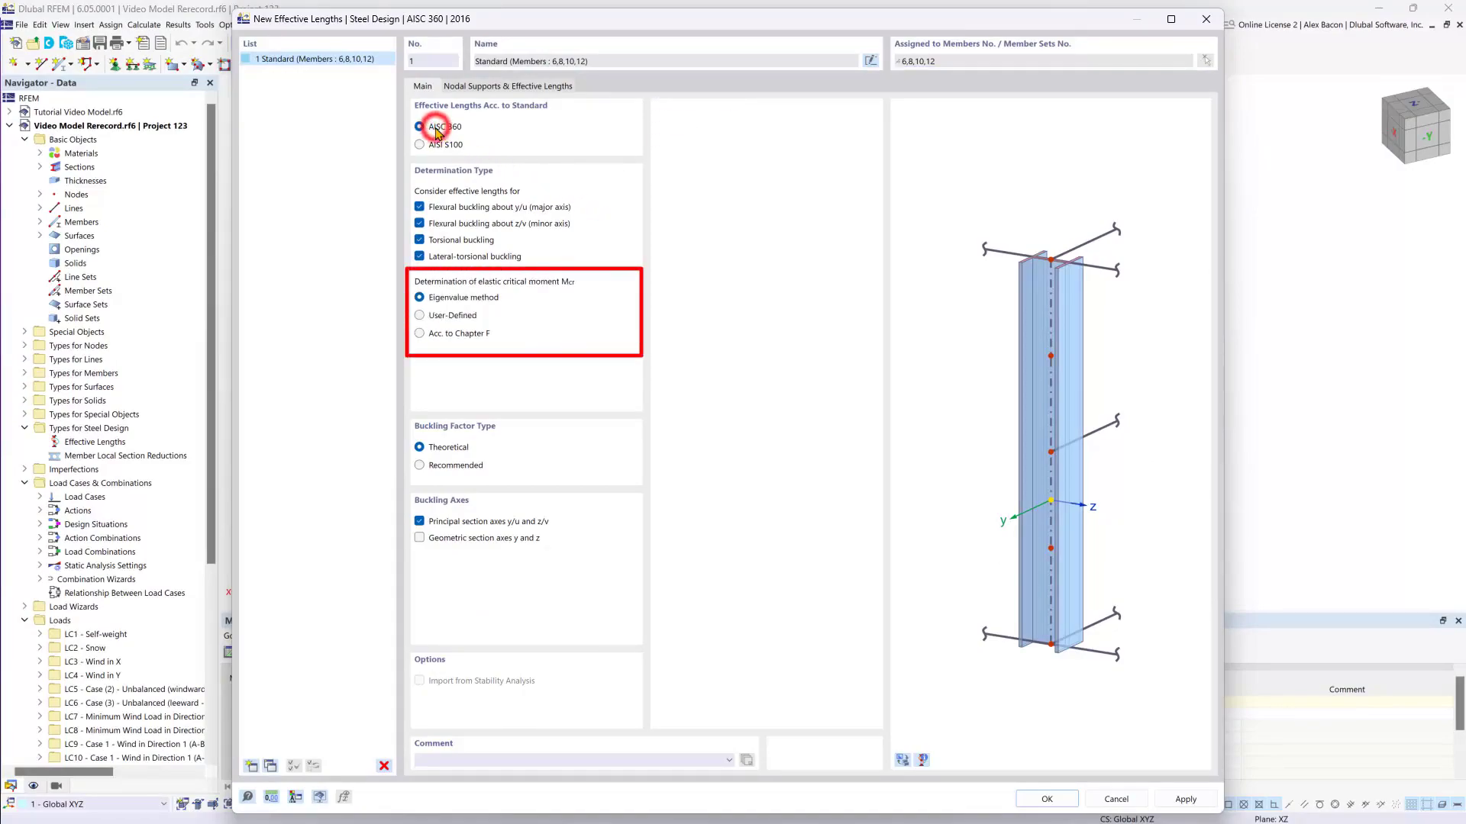
click(456, 334)
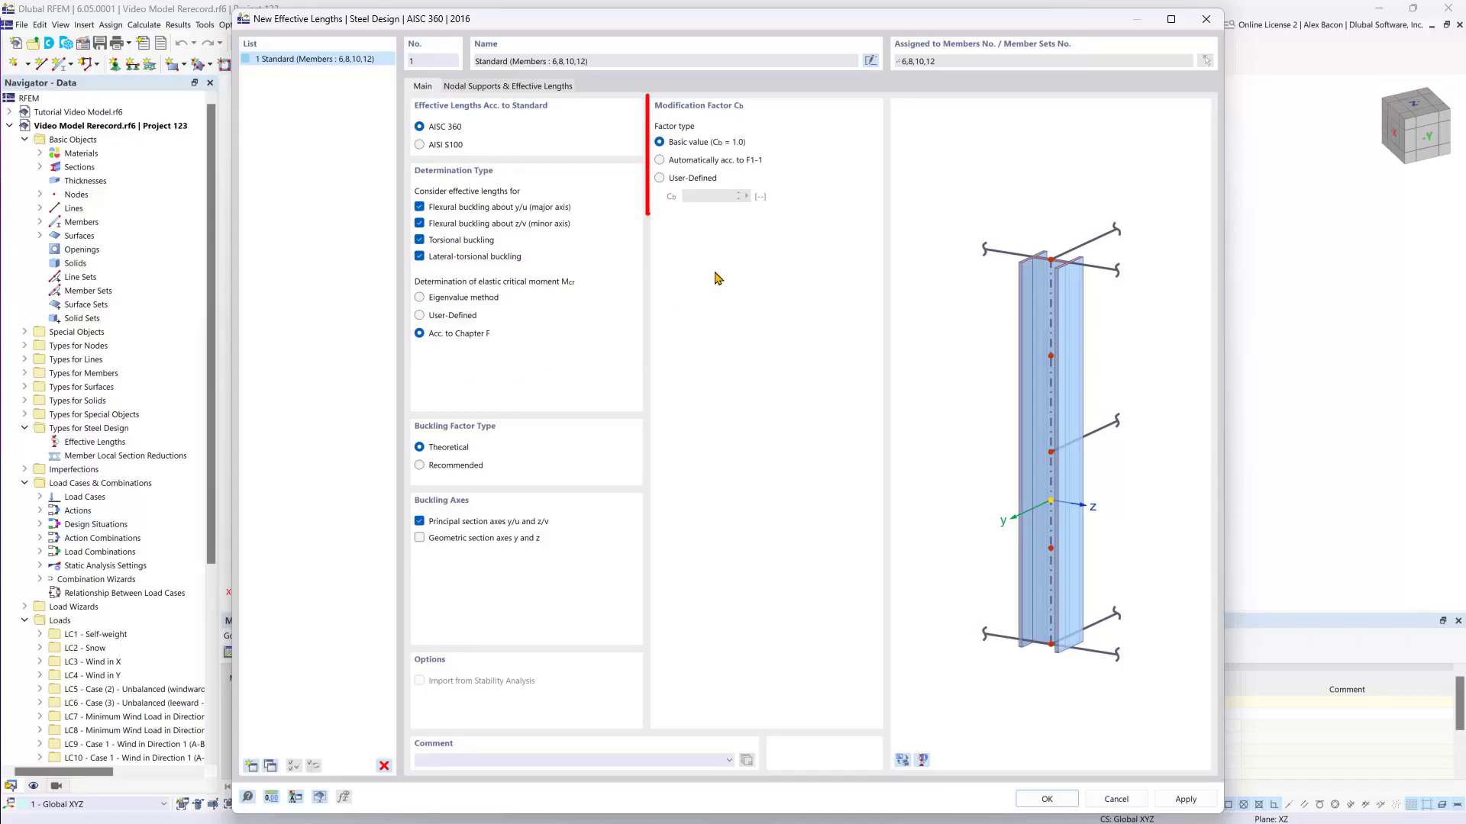
click(682, 162)
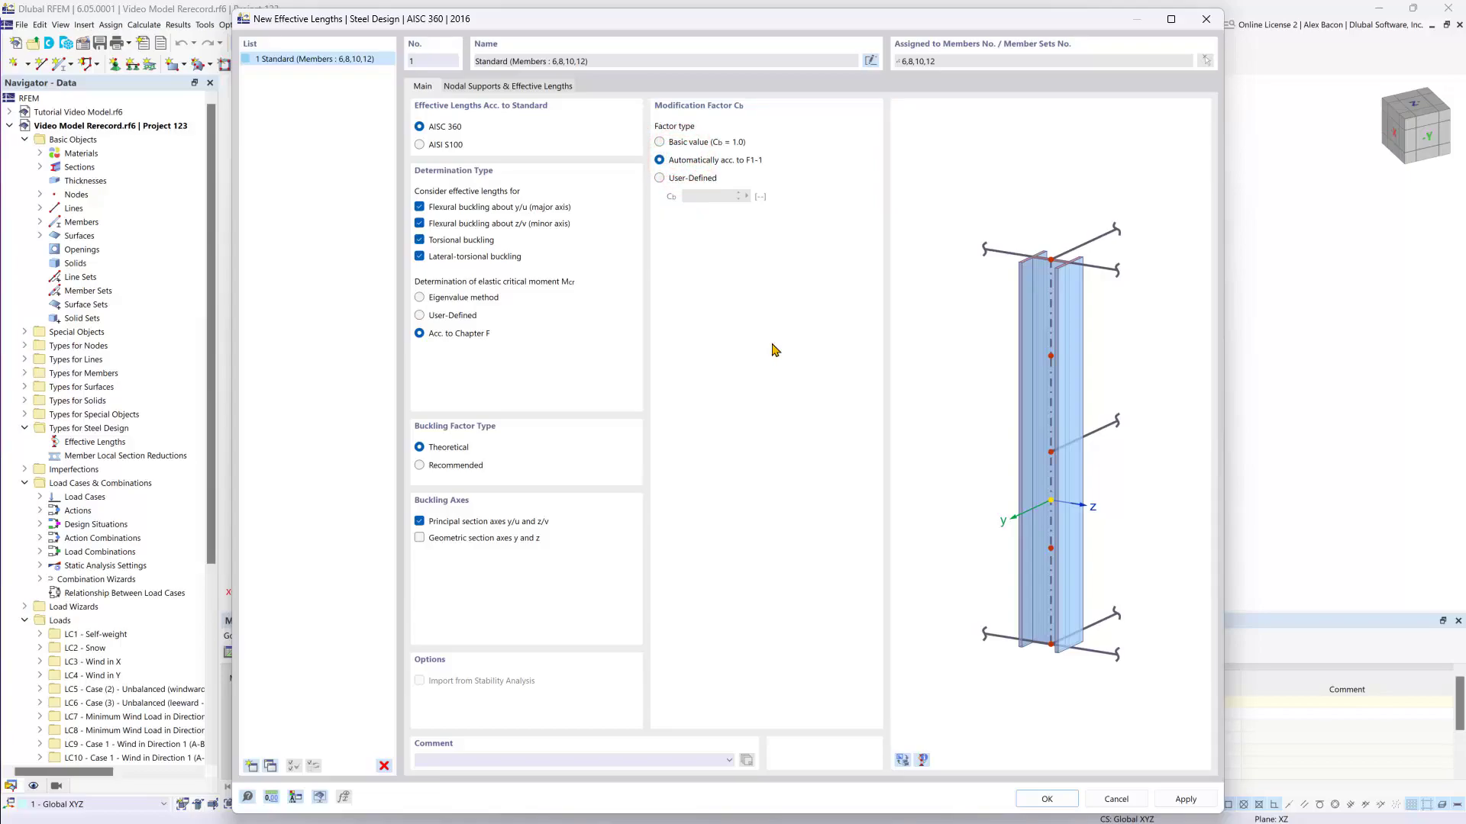
Enable intermediate nodes for the nodal supports, import them from a rafter in the model, and switch the preview to the model graphic
click(506, 88)
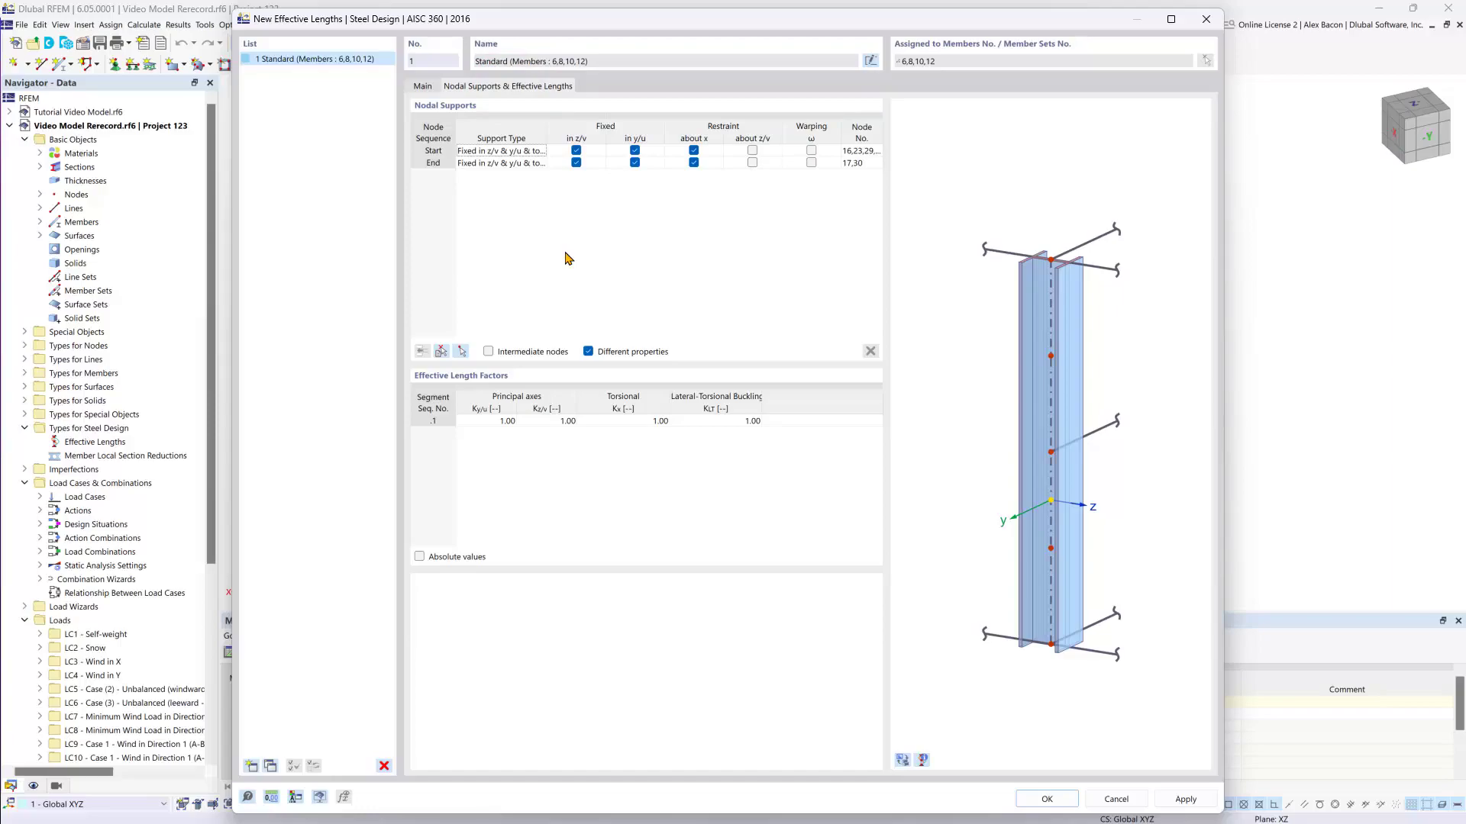
click(489, 352)
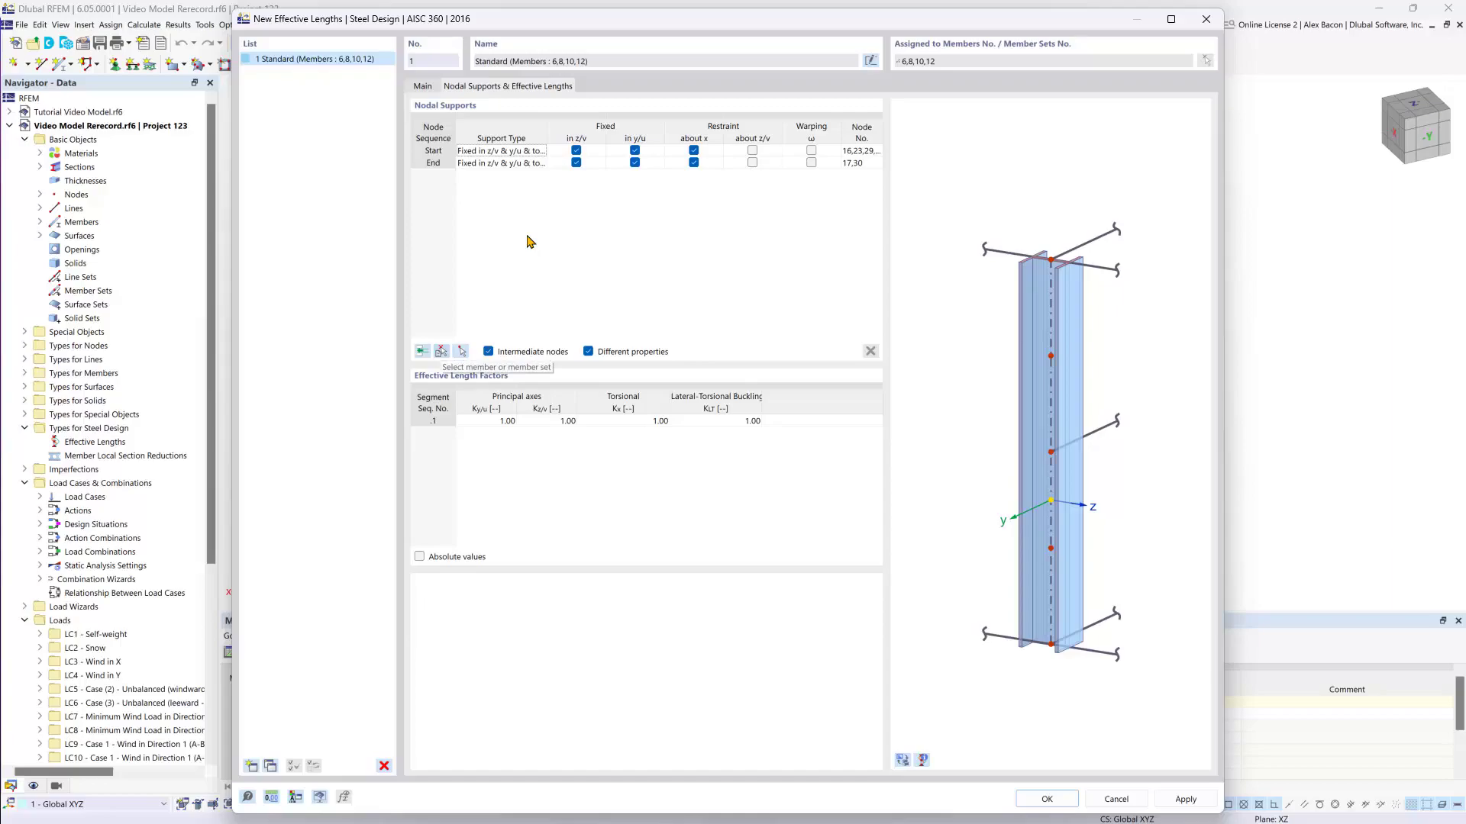
click(442, 352)
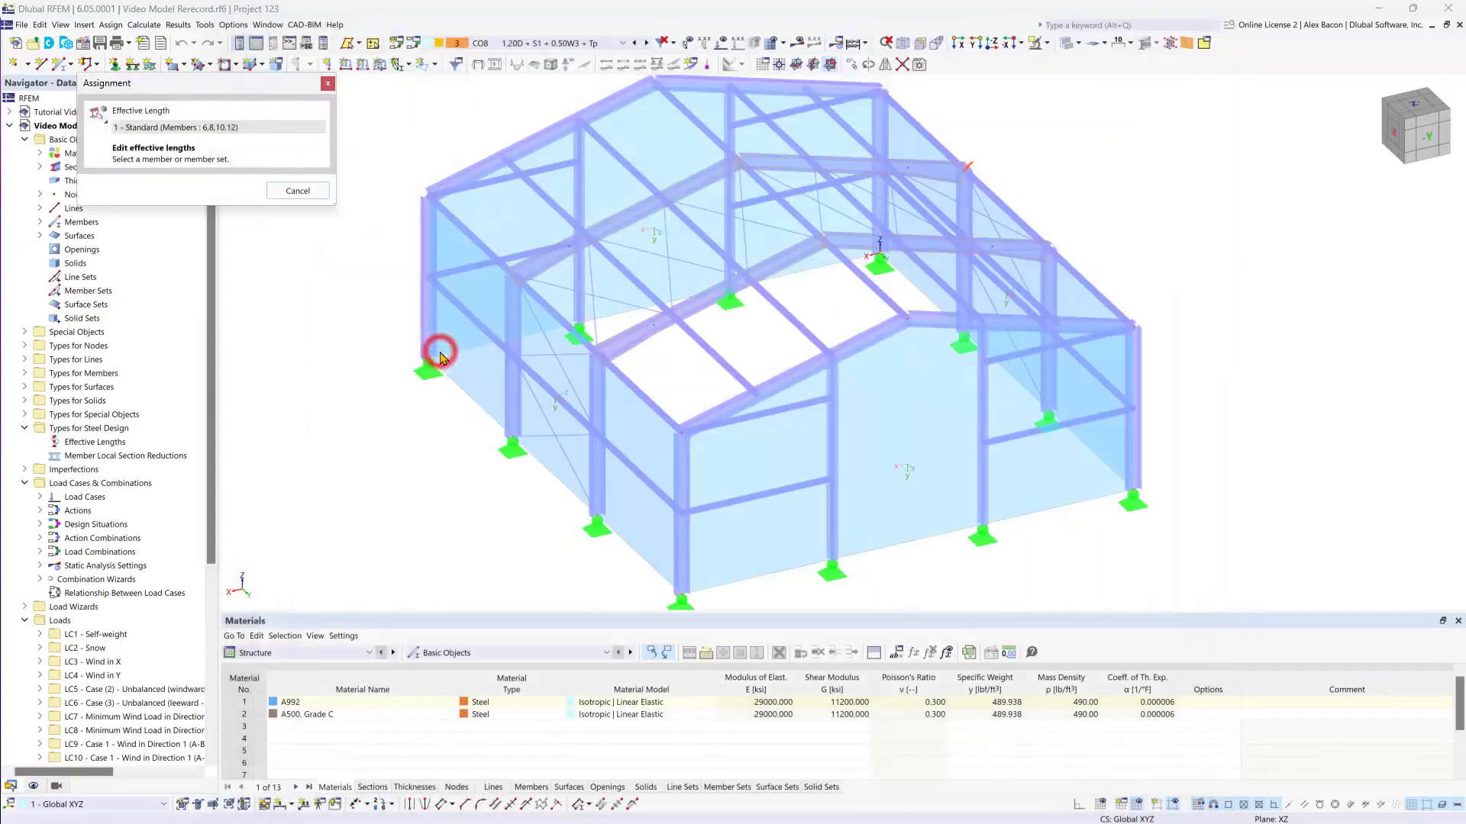
click(794, 359)
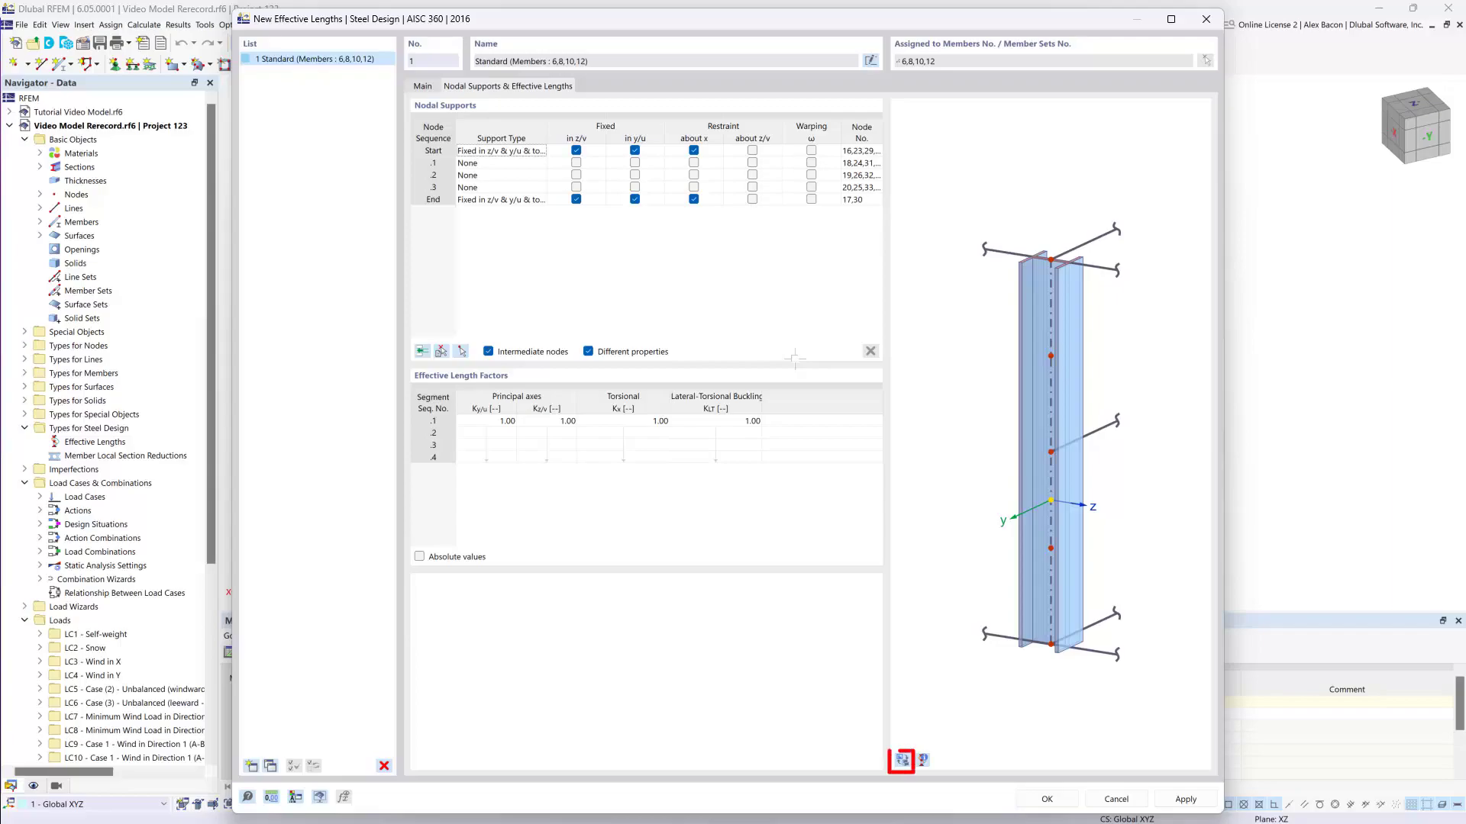
click(903, 763)
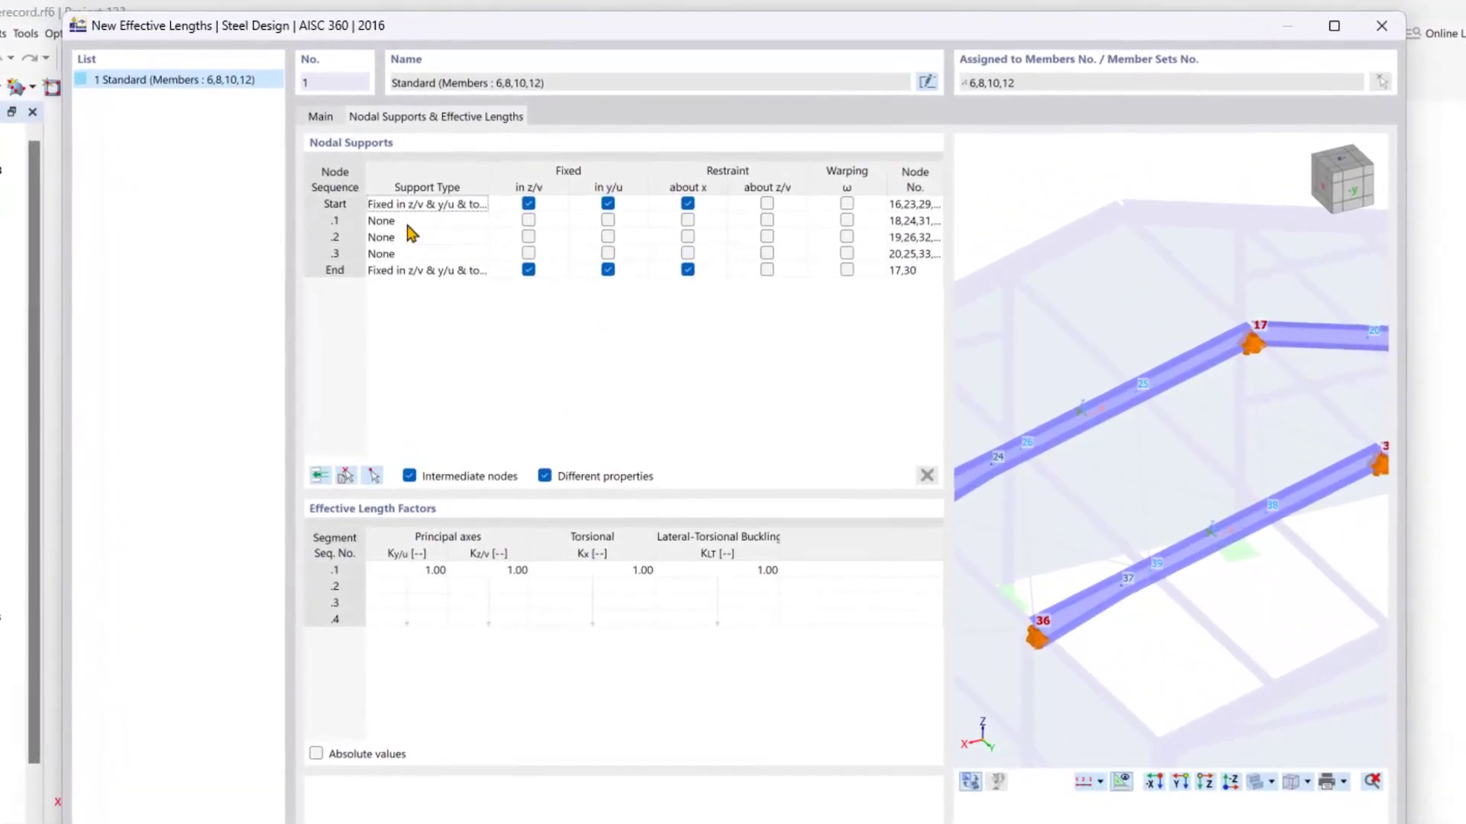
Examine in the preview where intermediate node sequence .1 lies along the rafters
click(408, 226)
key(Down)
key(Down)
key(Down)
click(334, 222)
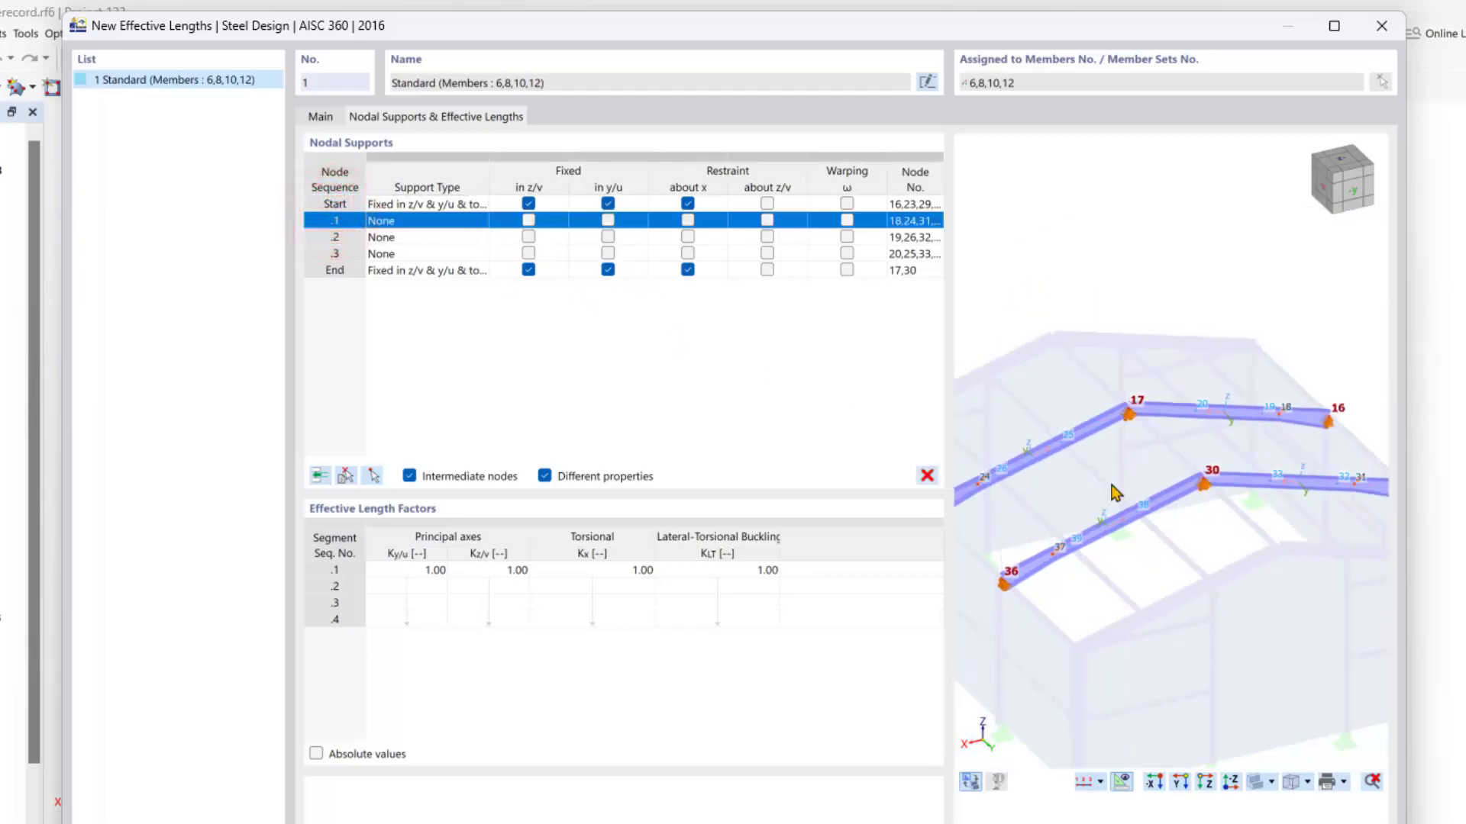
scroll(1115, 492, up, 5)
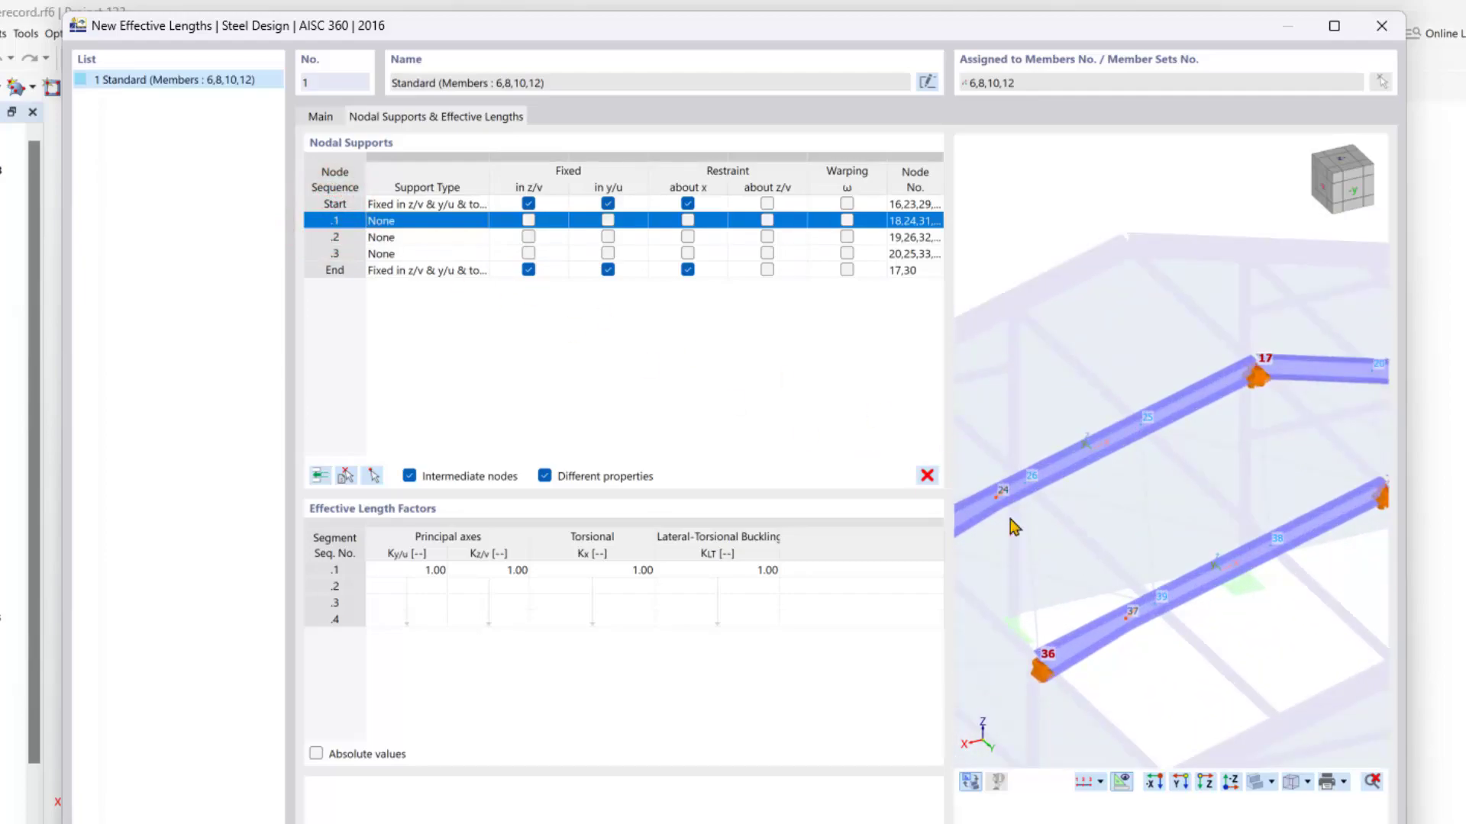
scroll(1012, 526, up, 2)
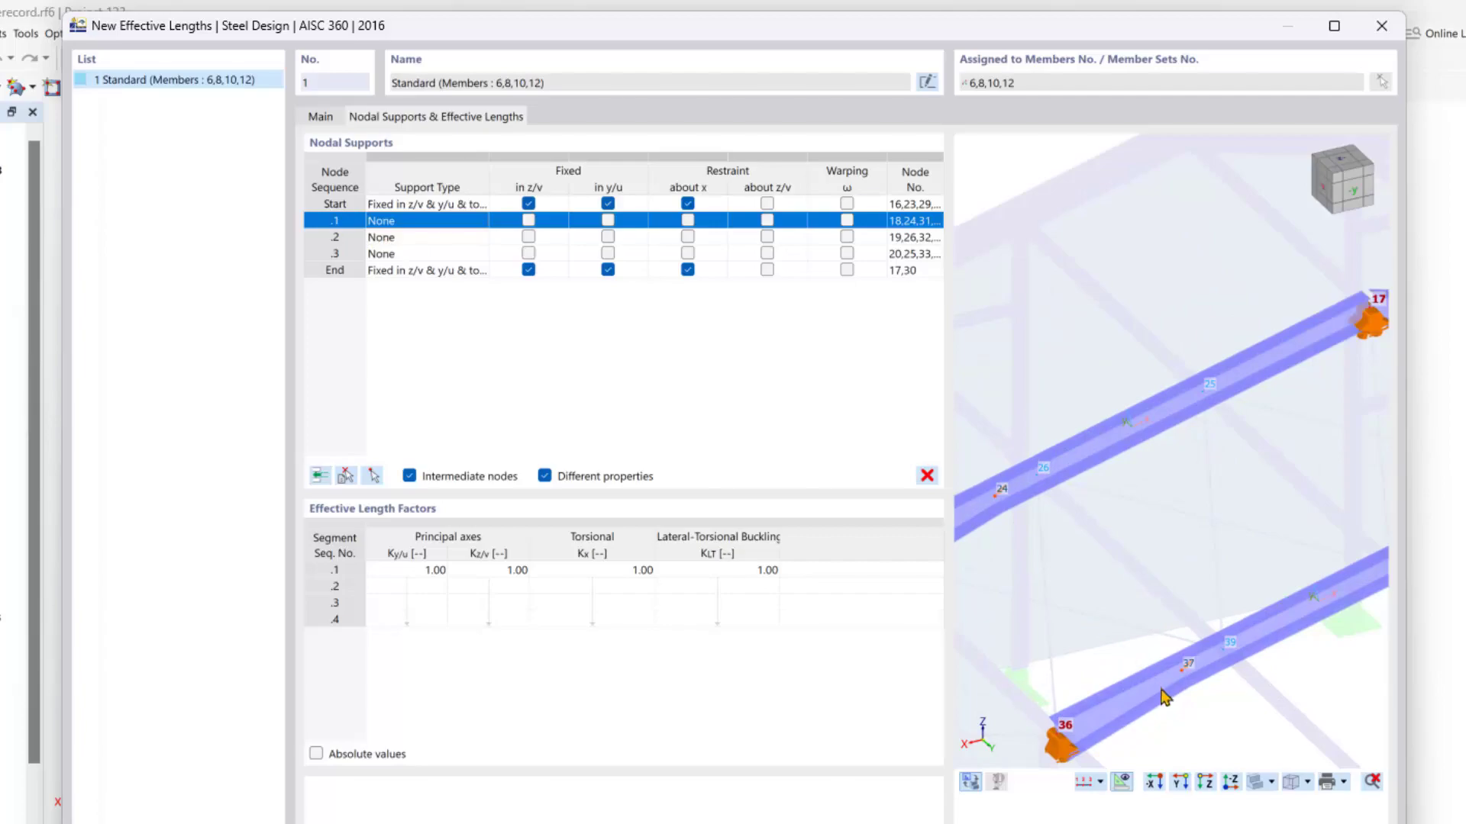
scroll(1164, 696, down, 2)
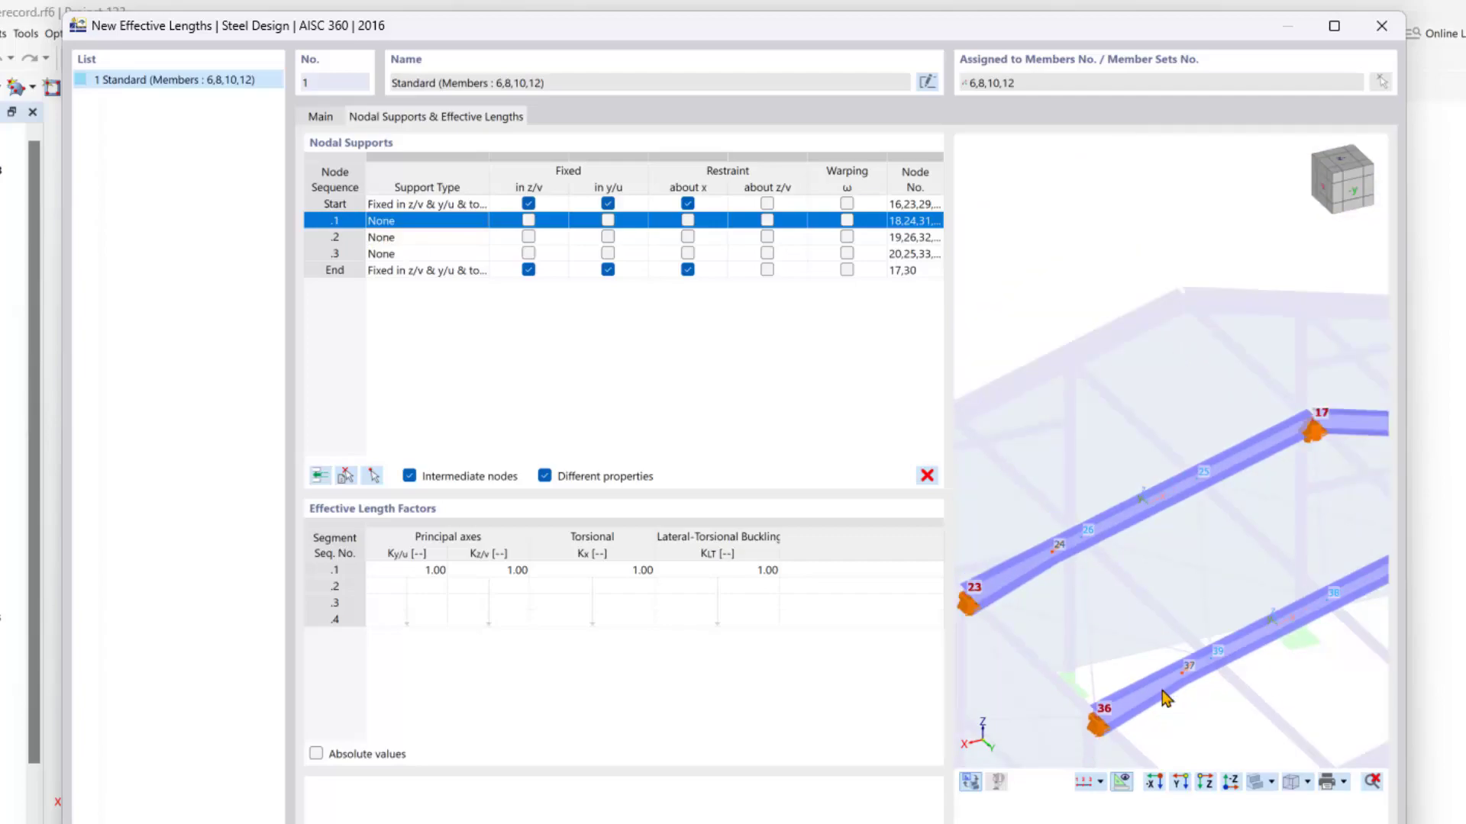
Fix intermediate nodes .2 and .3 in y/u and accept the rafters' effective length definition
click(332, 240)
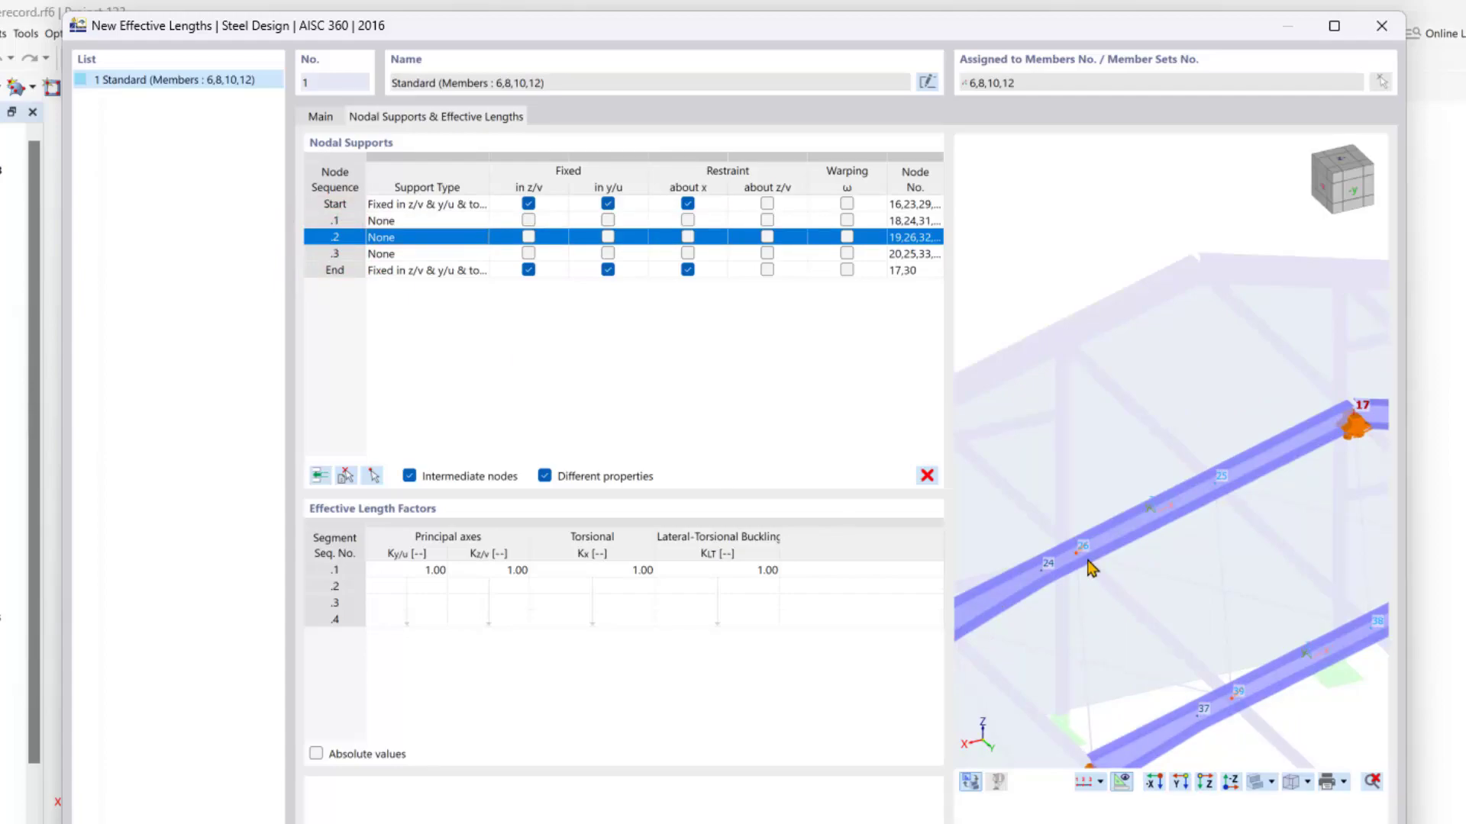
click(607, 237)
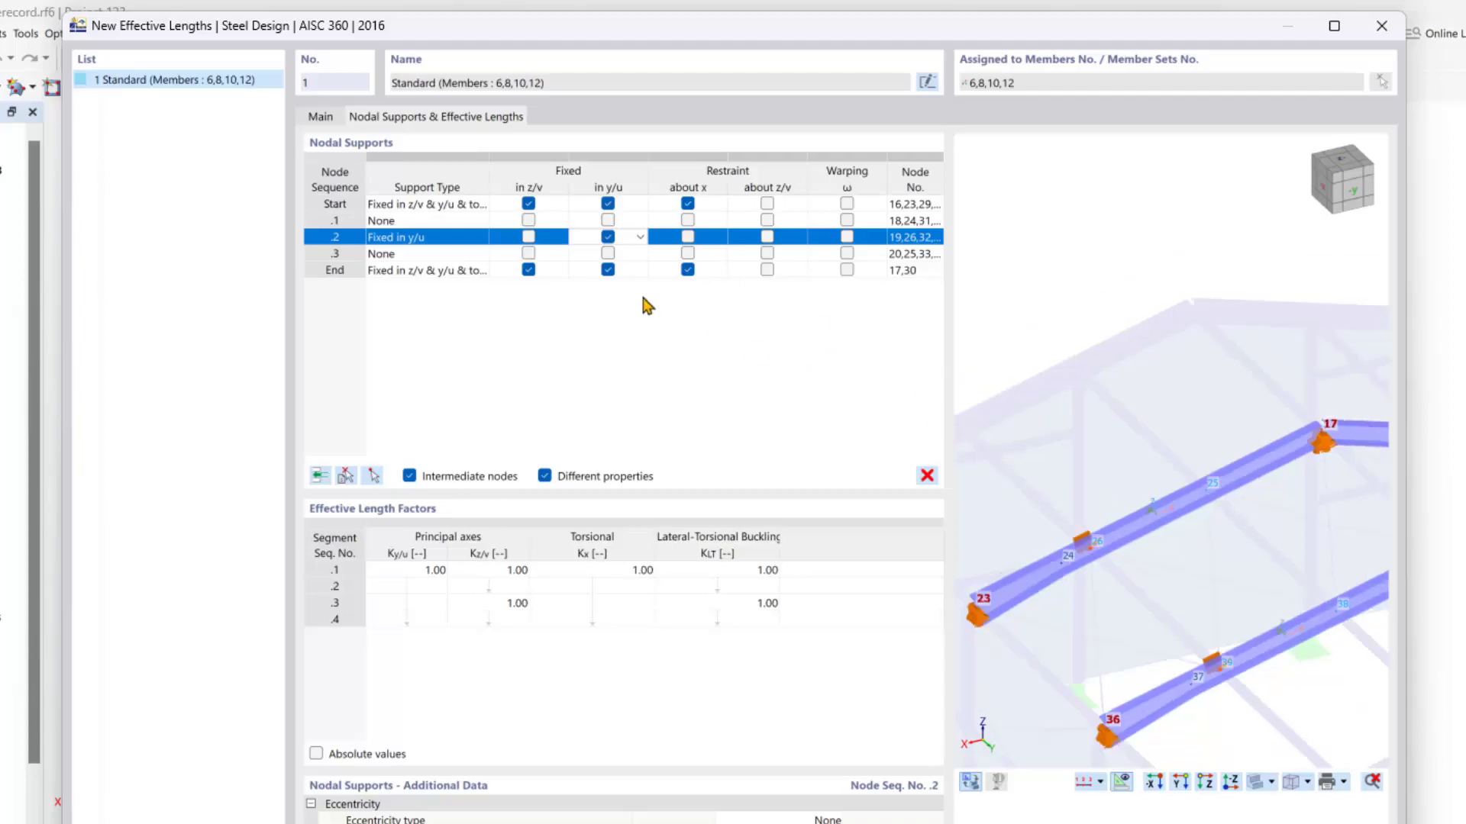
click(608, 253)
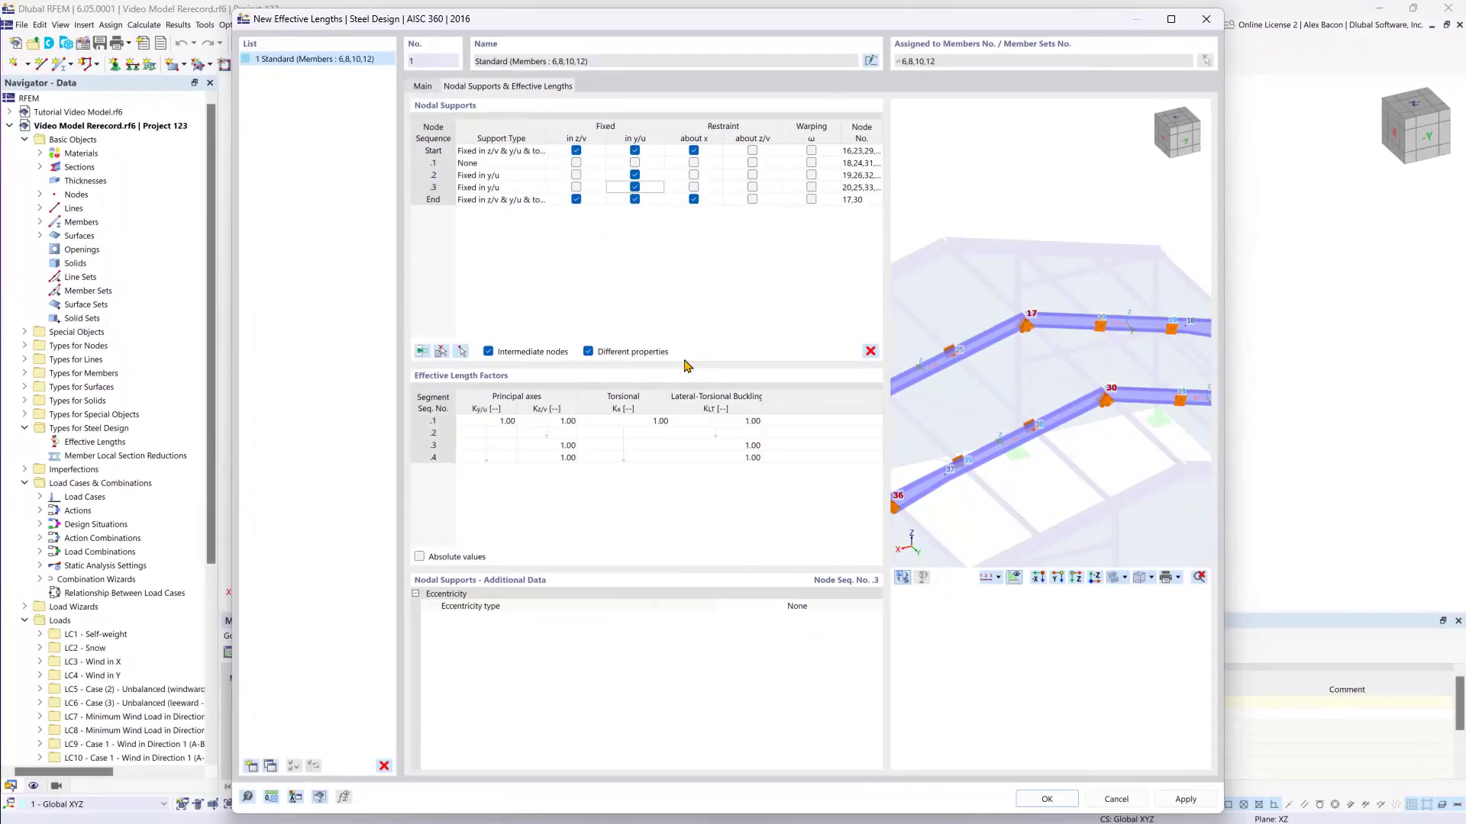
click(484, 478)
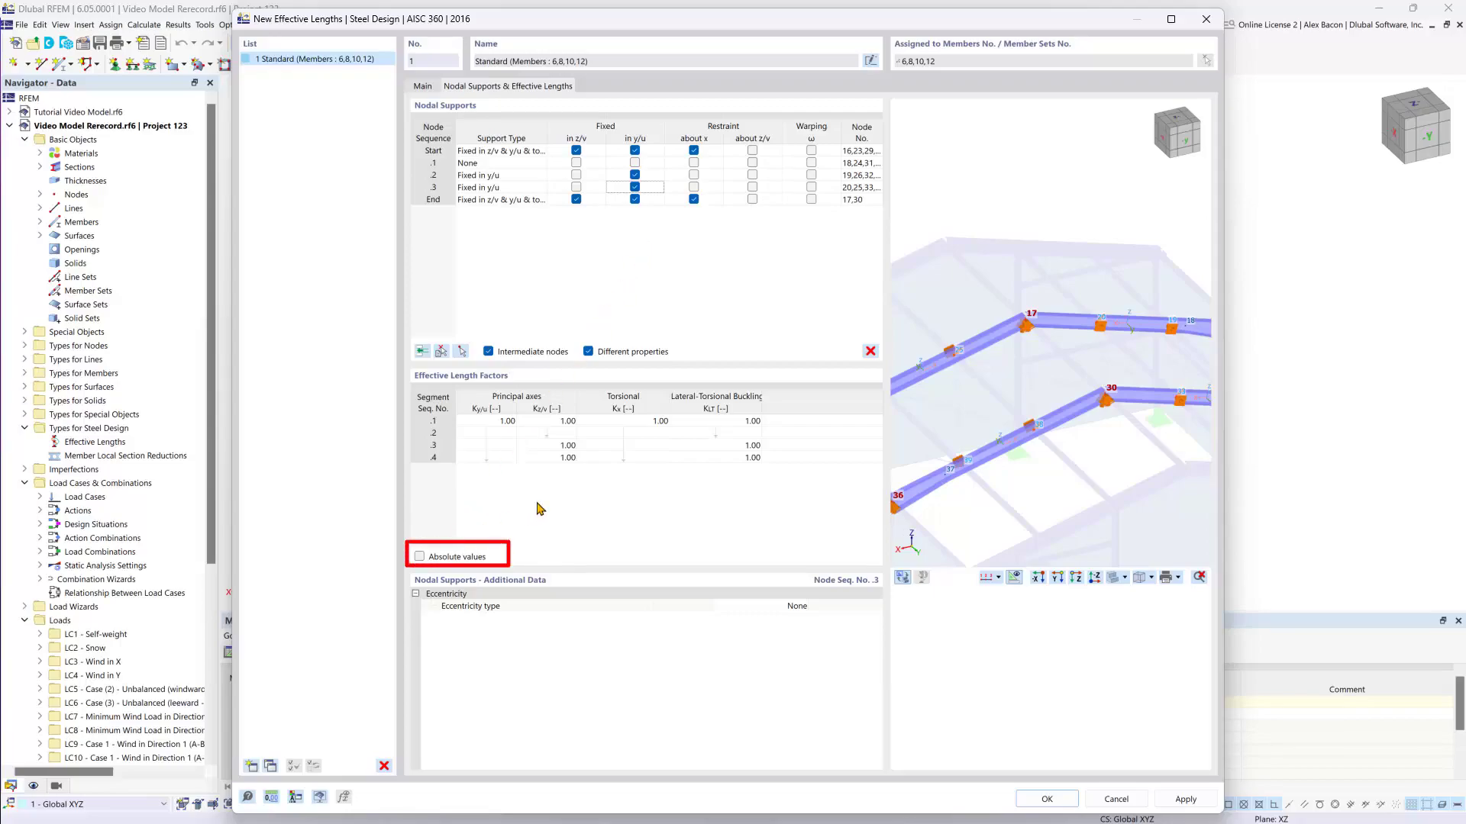
click(705, 528)
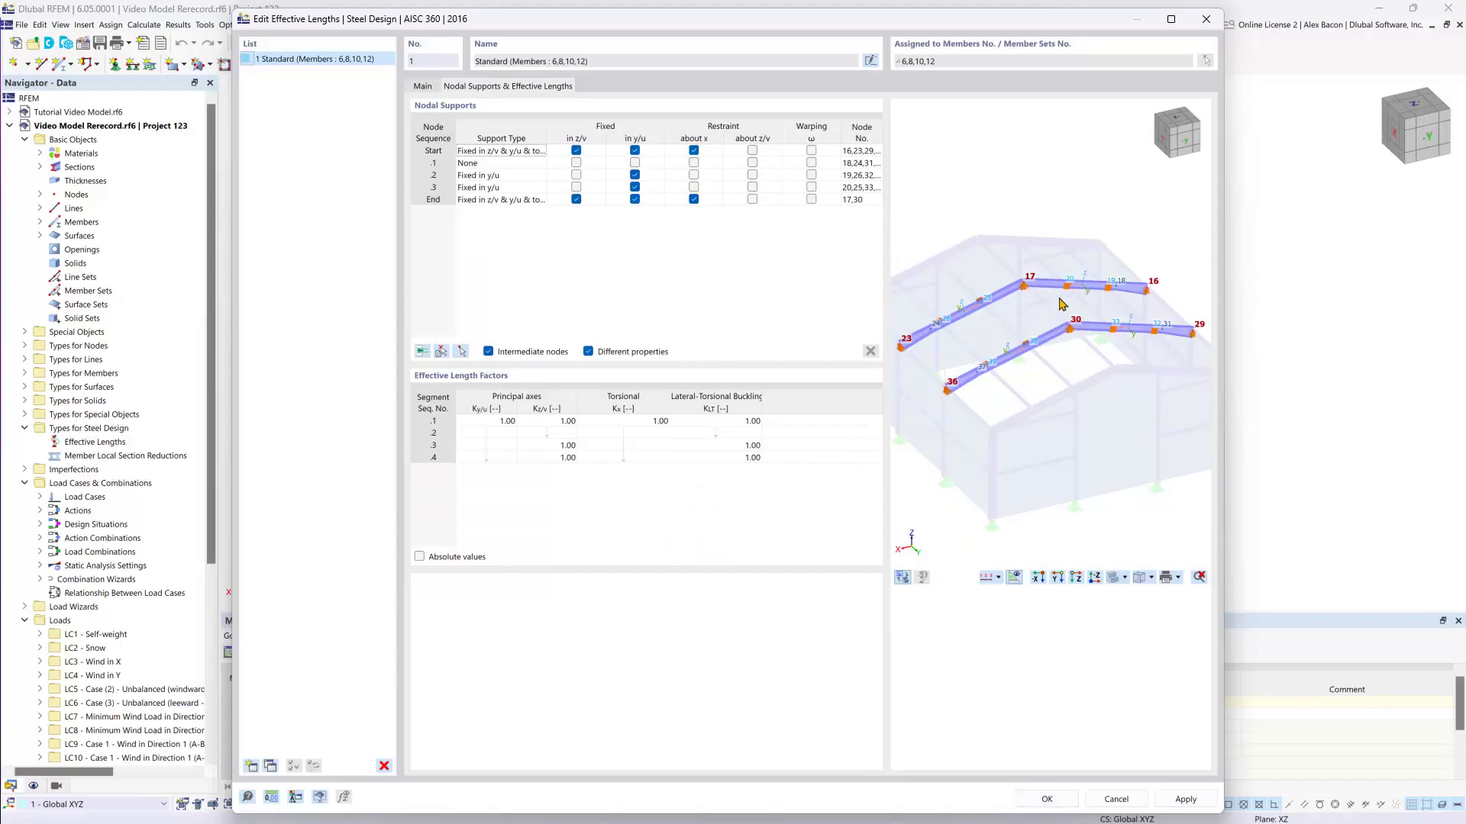
click(1047, 716)
click(1048, 798)
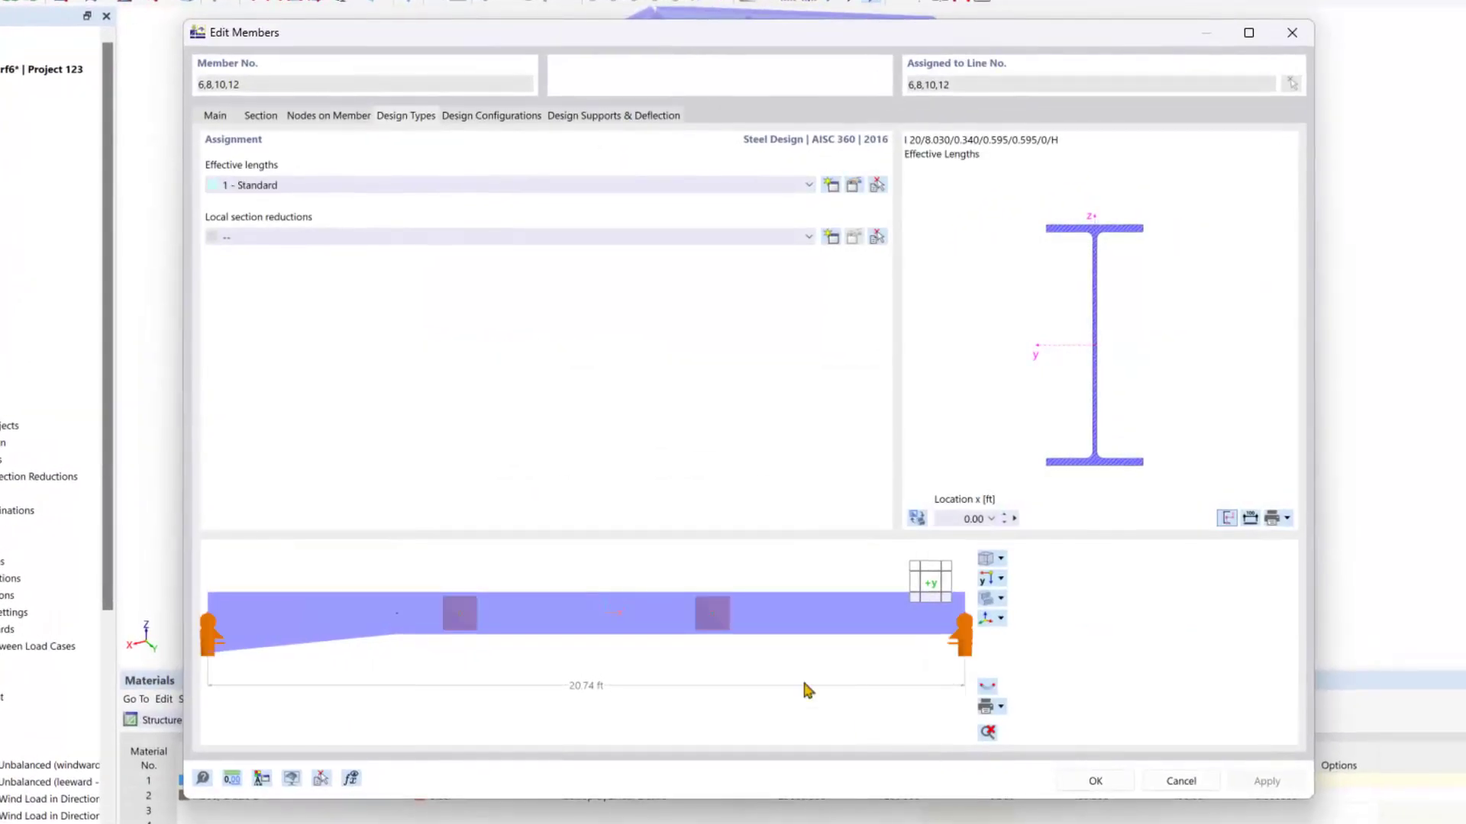
Inspect the nodal supports on the member preview and review the rafters' strength, serviceability and seismic design configurations
middle_drag(643, 539, 698, 570)
middle_drag(715, 619, 613, 630)
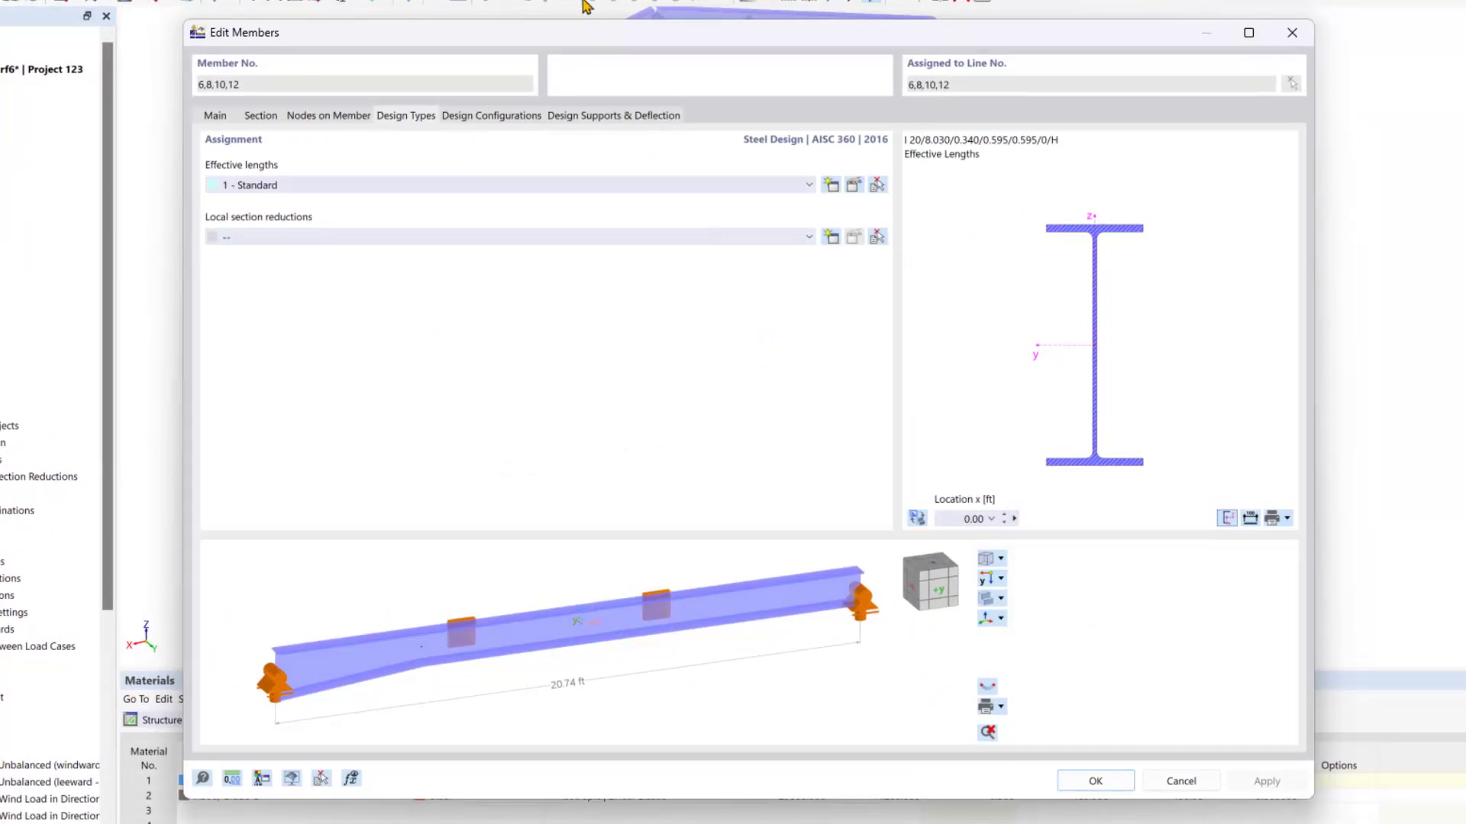
click(527, 118)
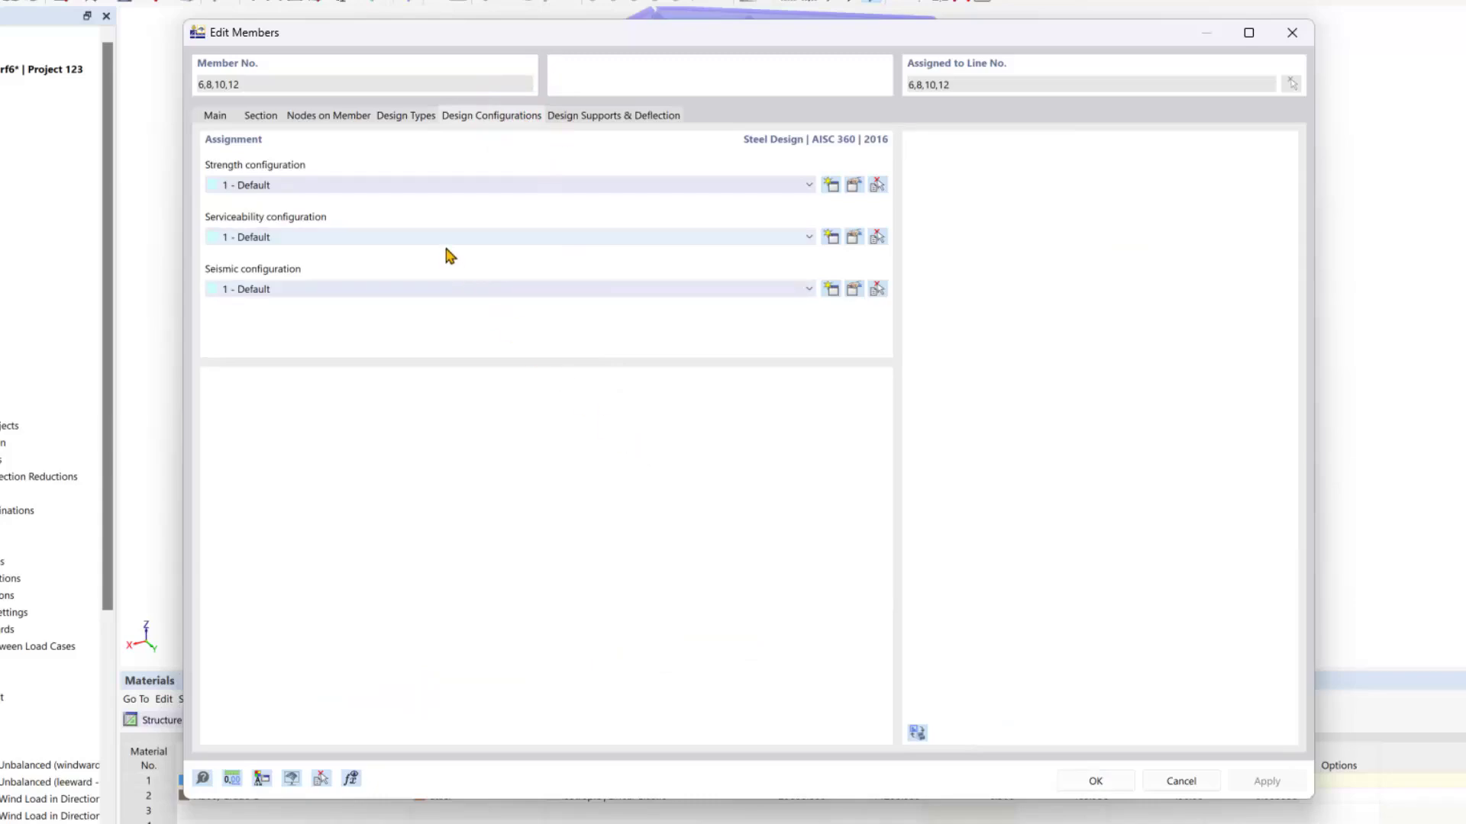
click(809, 238)
click(810, 239)
click(810, 239)
click(810, 239)
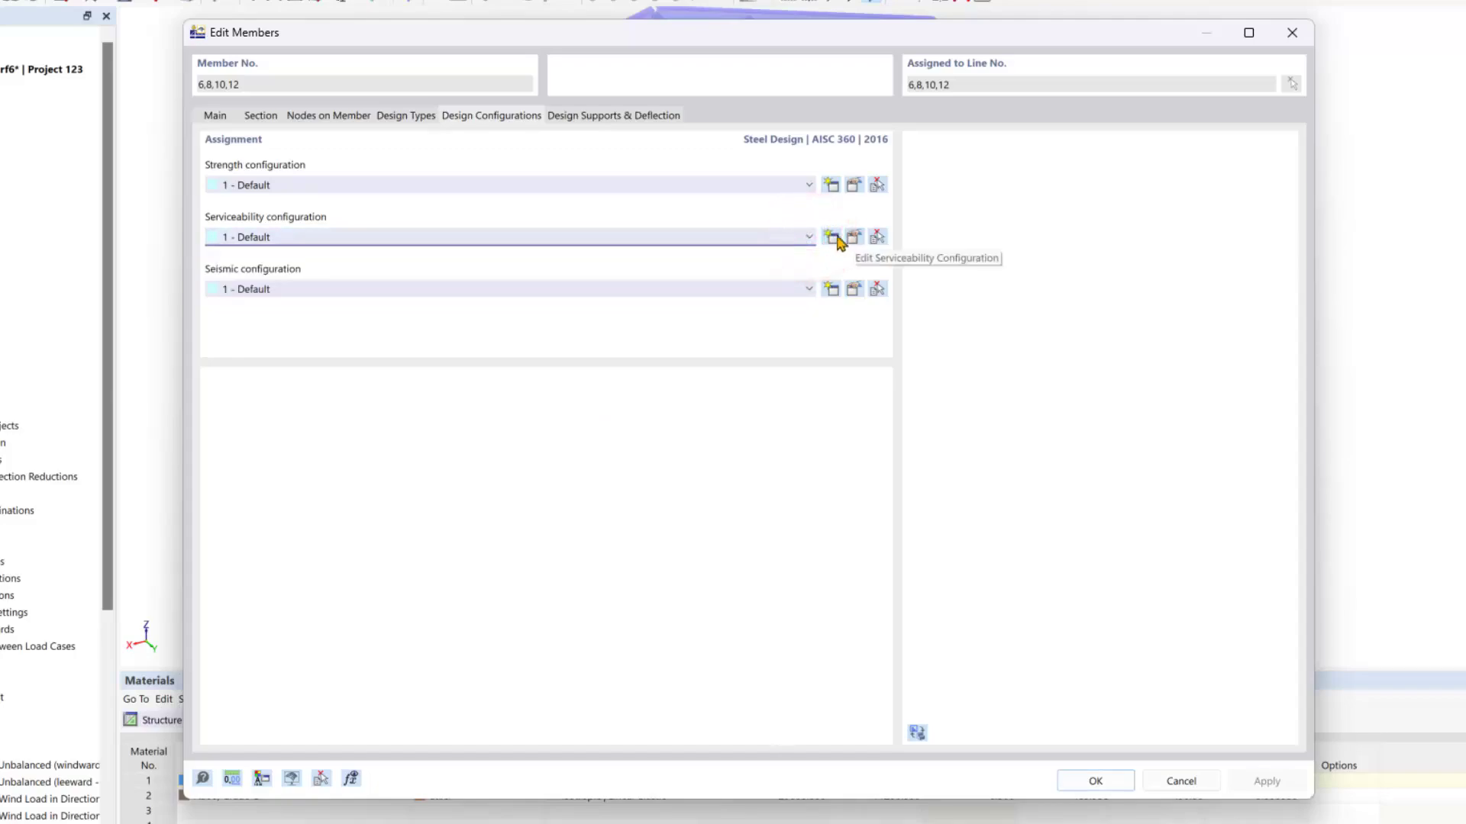
Review the rafters' design supports and deflection settings and accept the member changes
click(663, 115)
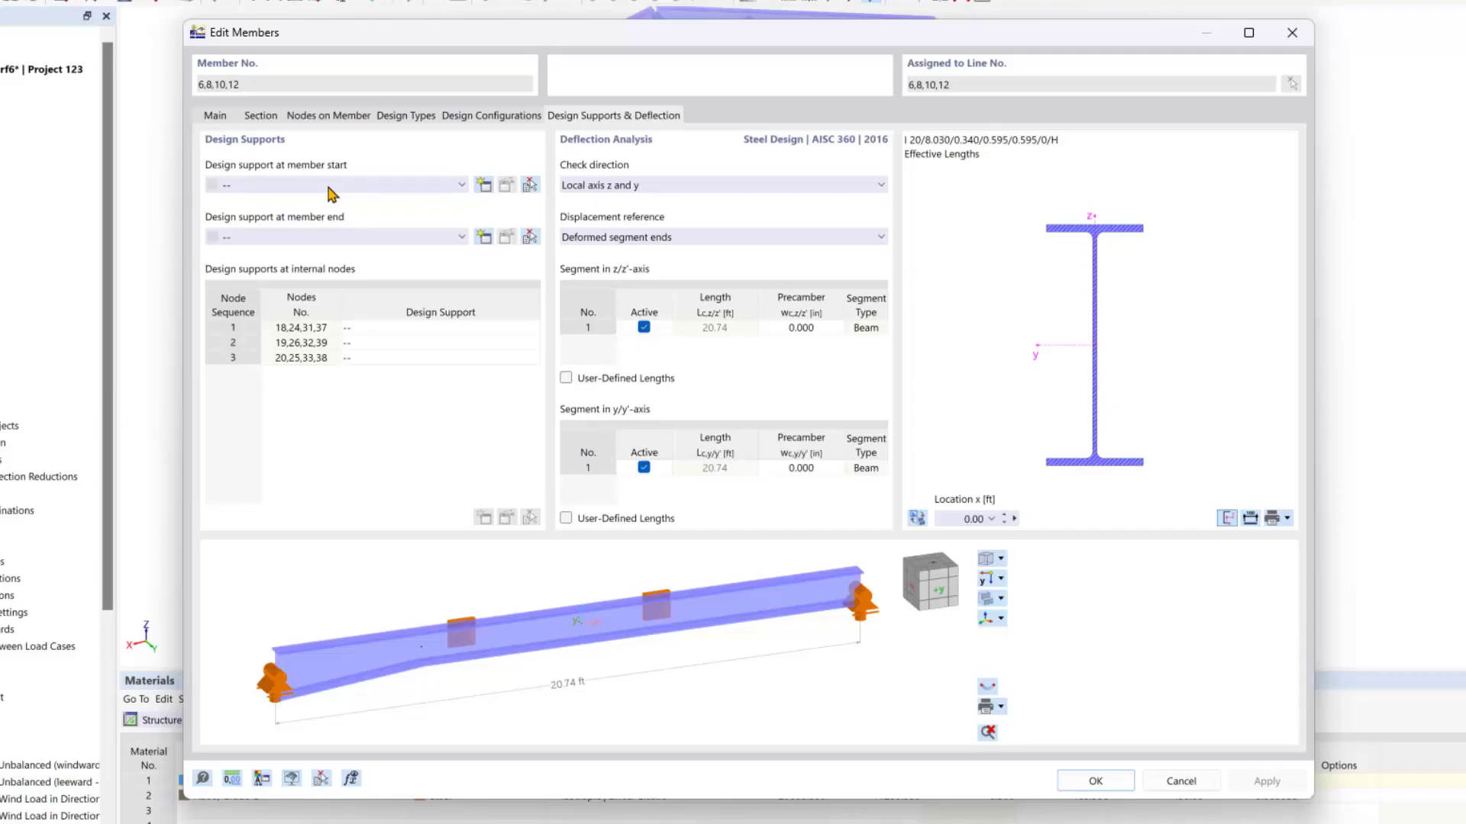
click(401, 480)
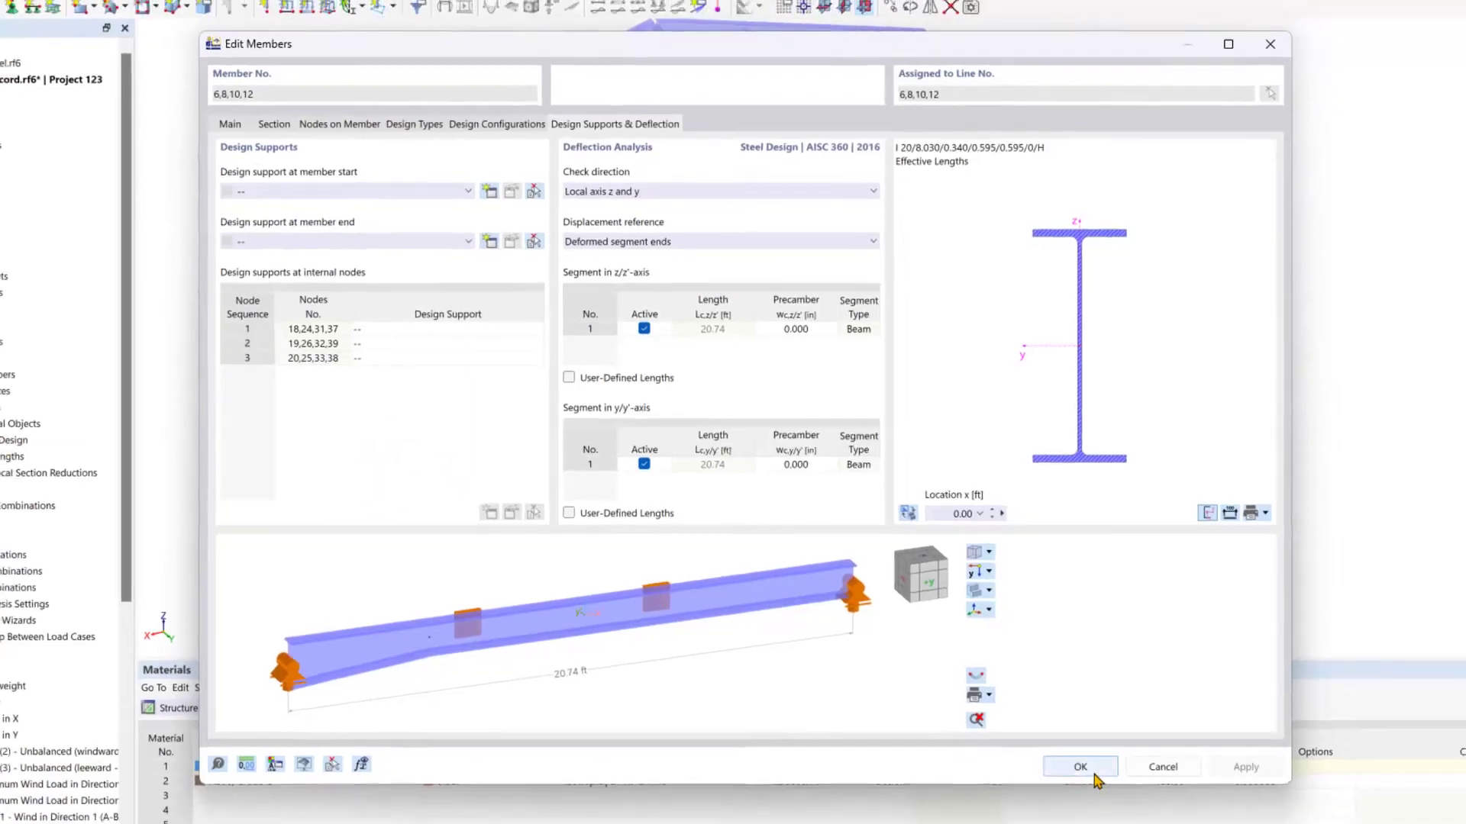
click(1095, 781)
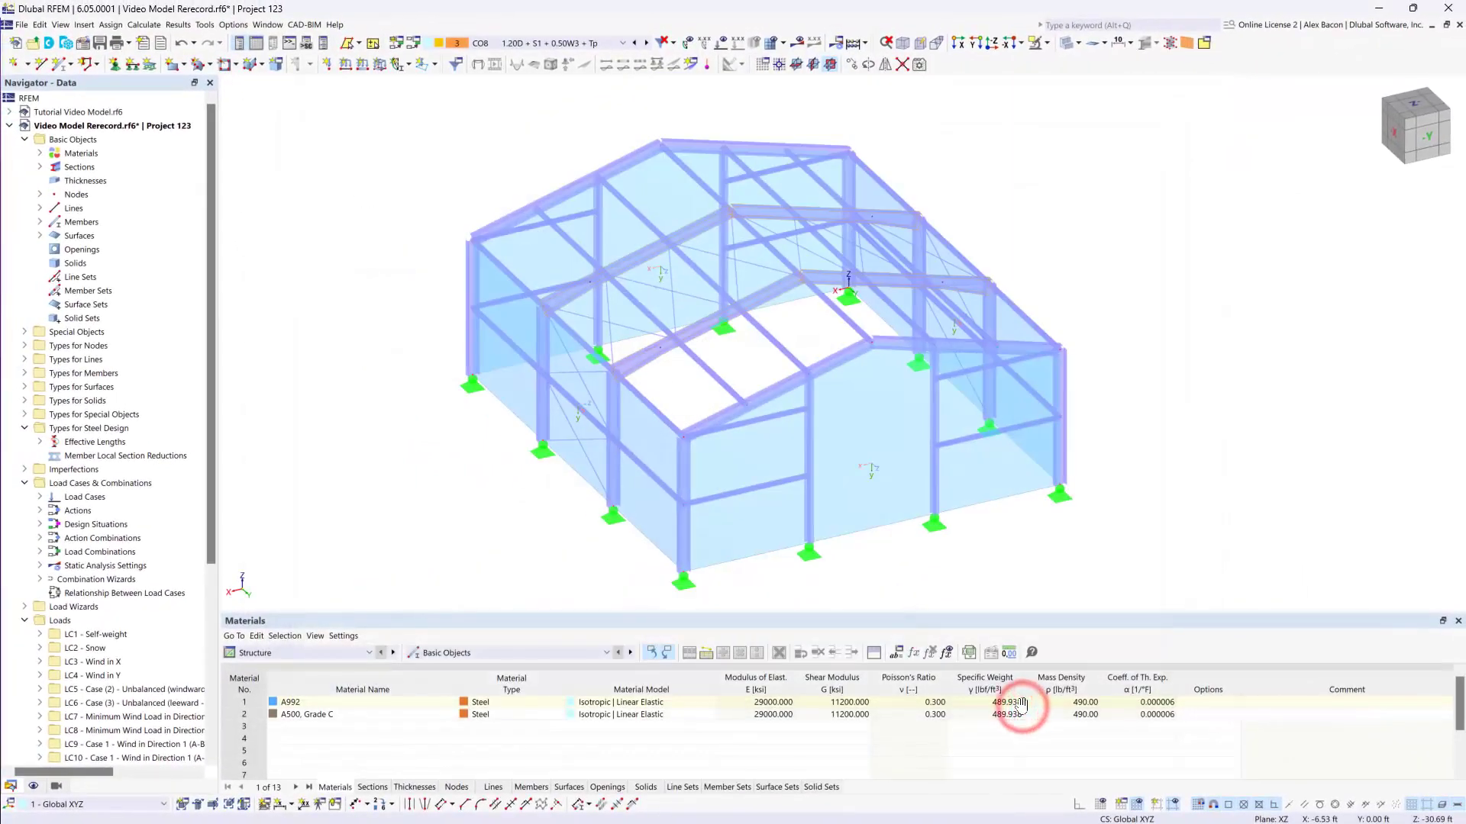
Clear the rafter selection, select the four corner columns (members 1, 3, 13, 15) and open their properties for editing
click(448, 484)
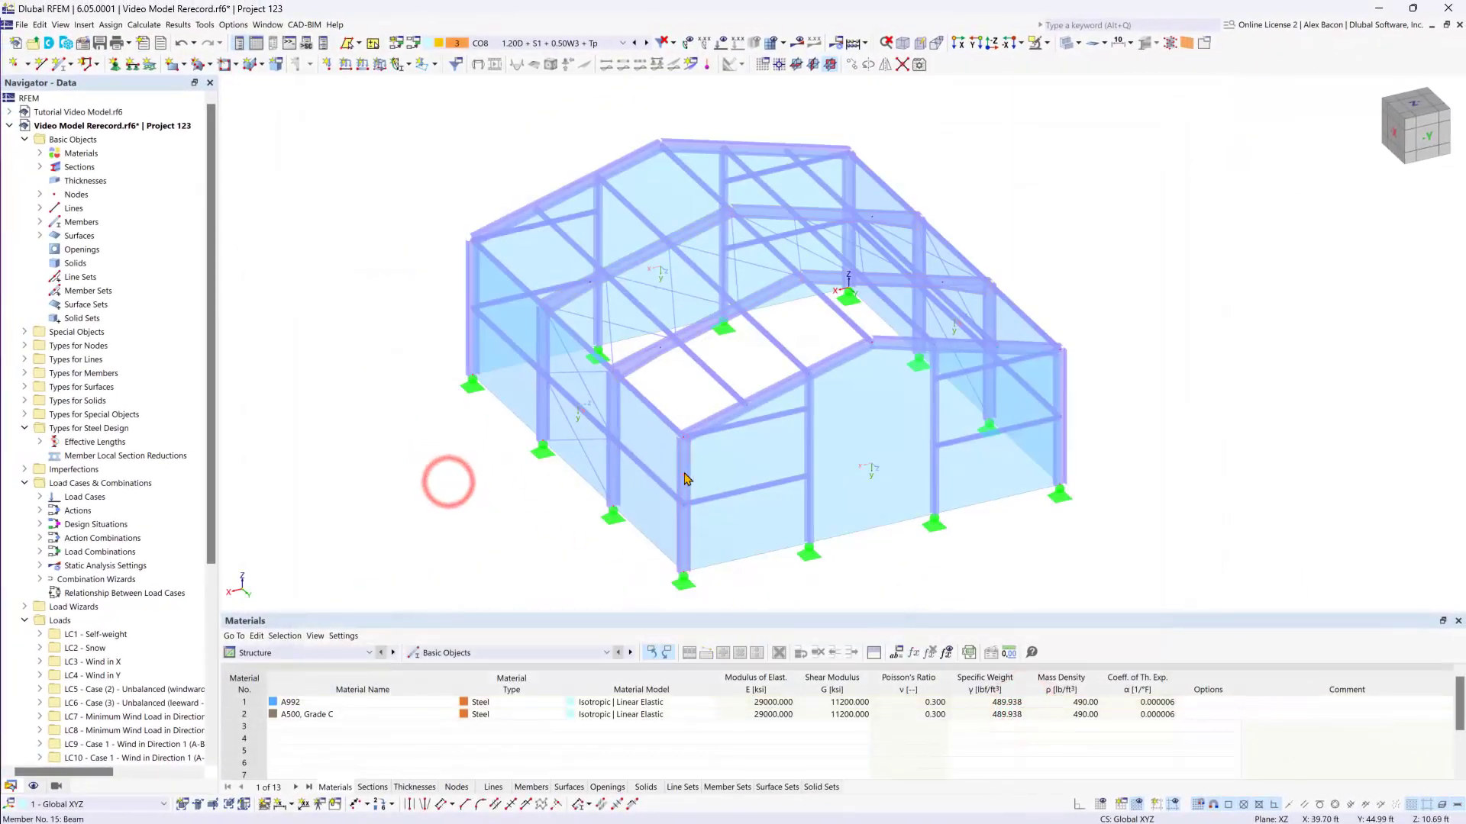
click(1063, 385)
click(858, 174)
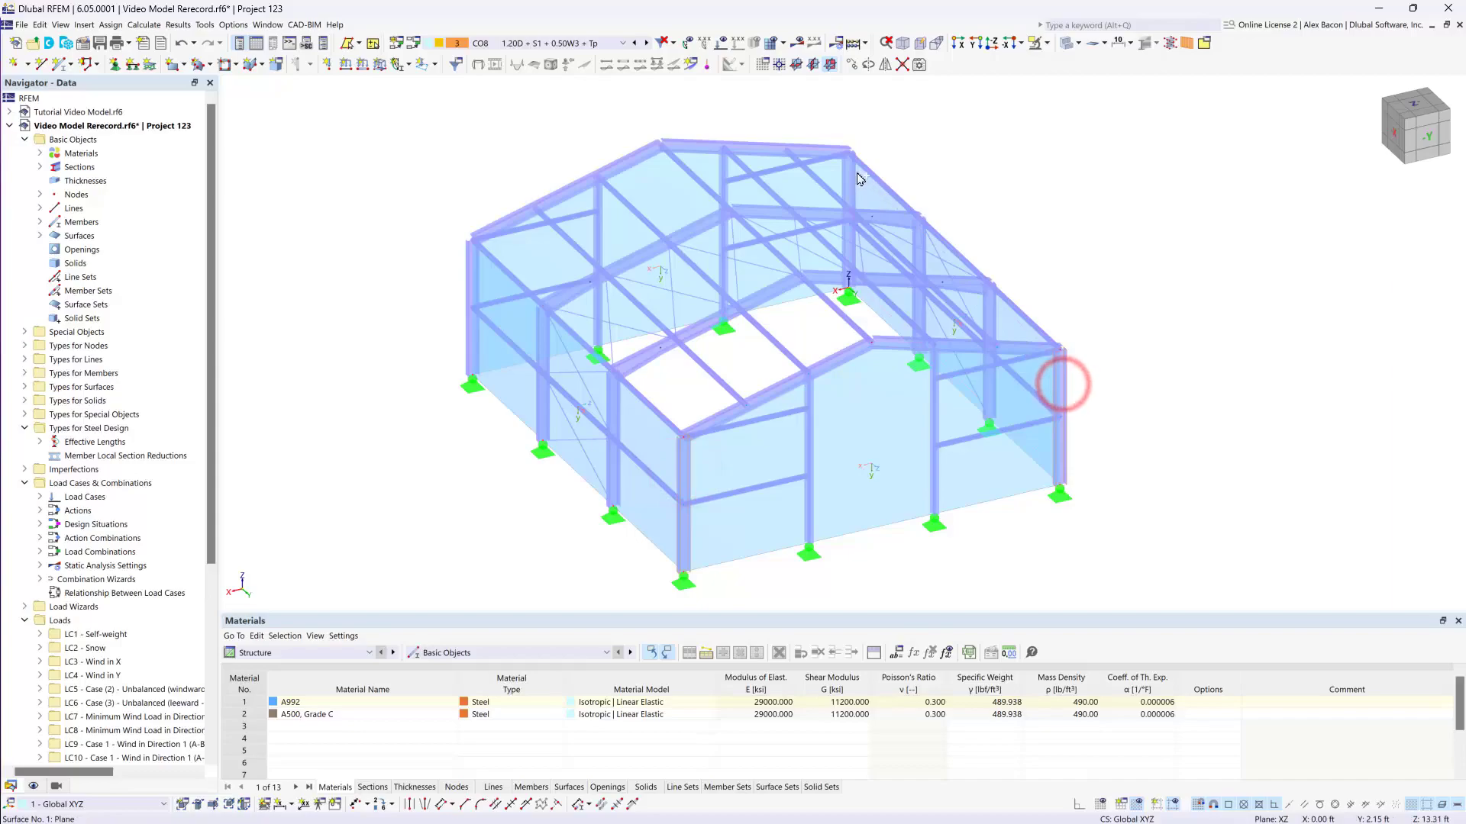
click(924, 174)
click(851, 175)
click(1057, 387)
click(686, 464)
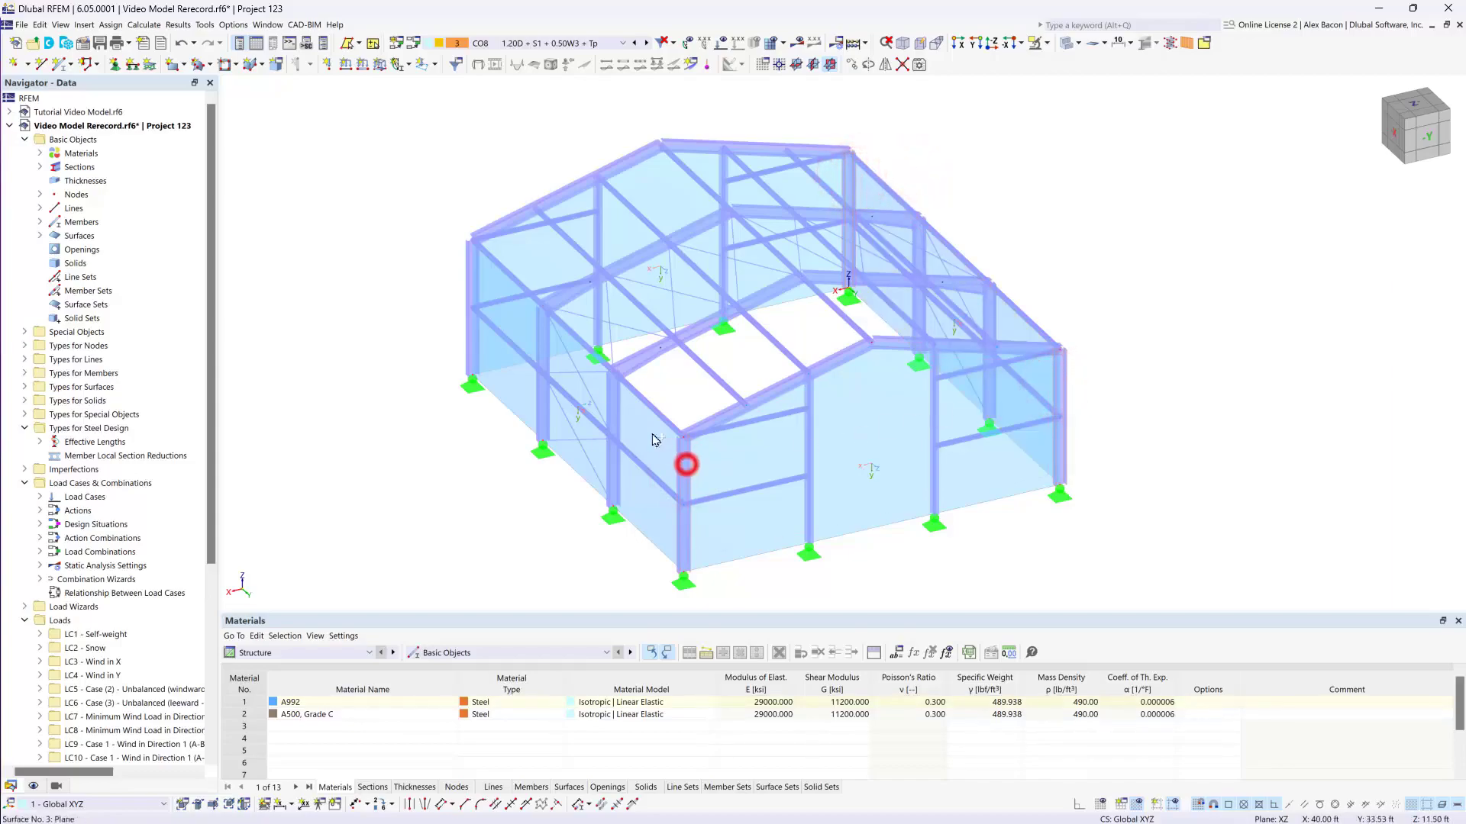
double_click(471, 272)
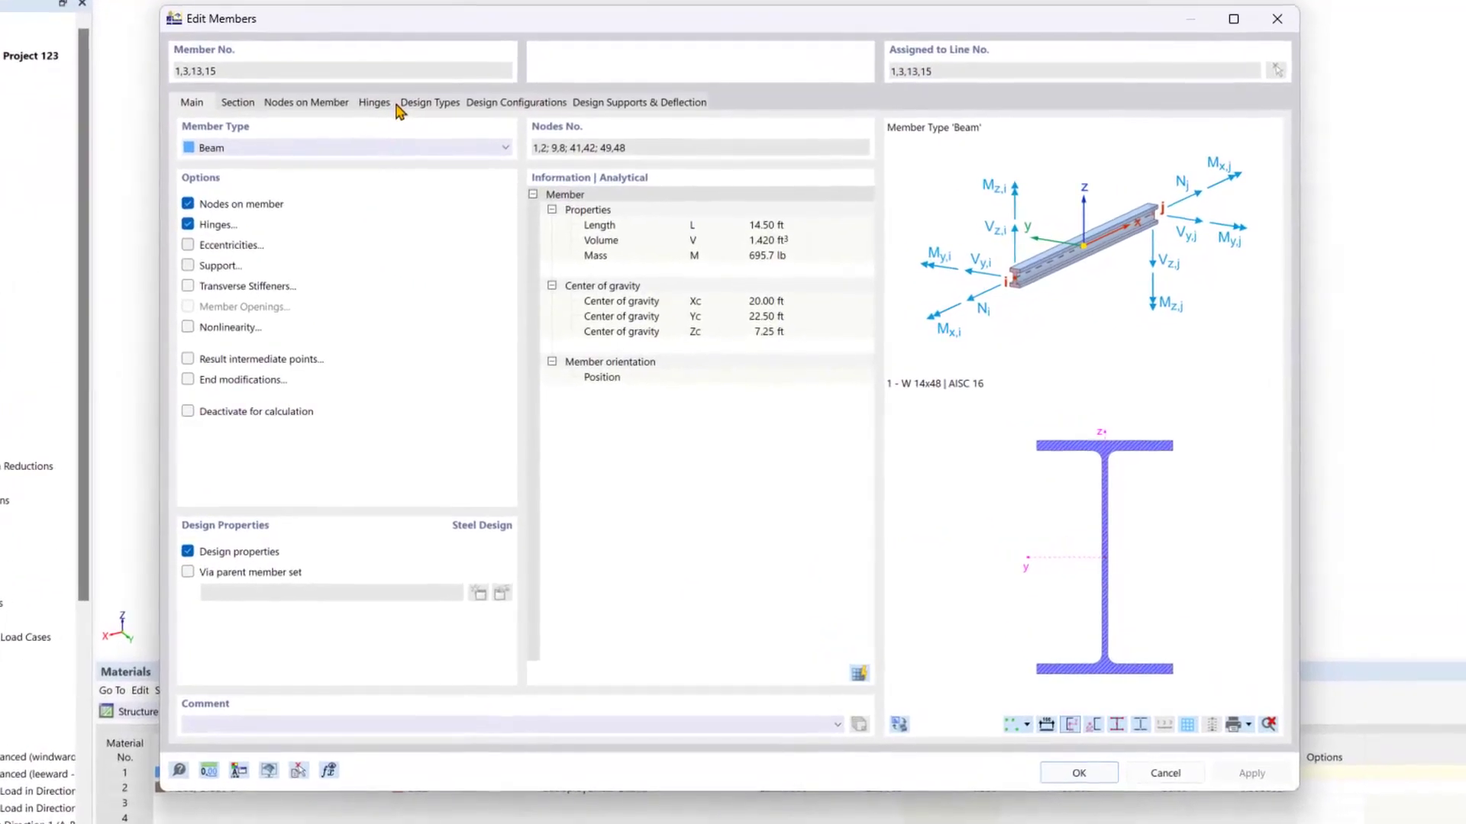
Create a new AISC 360 effective lengths definition for the columns, with Mcr according to Chapter F and Cb automatically acc. to F1-1
click(466, 168)
click(403, 171)
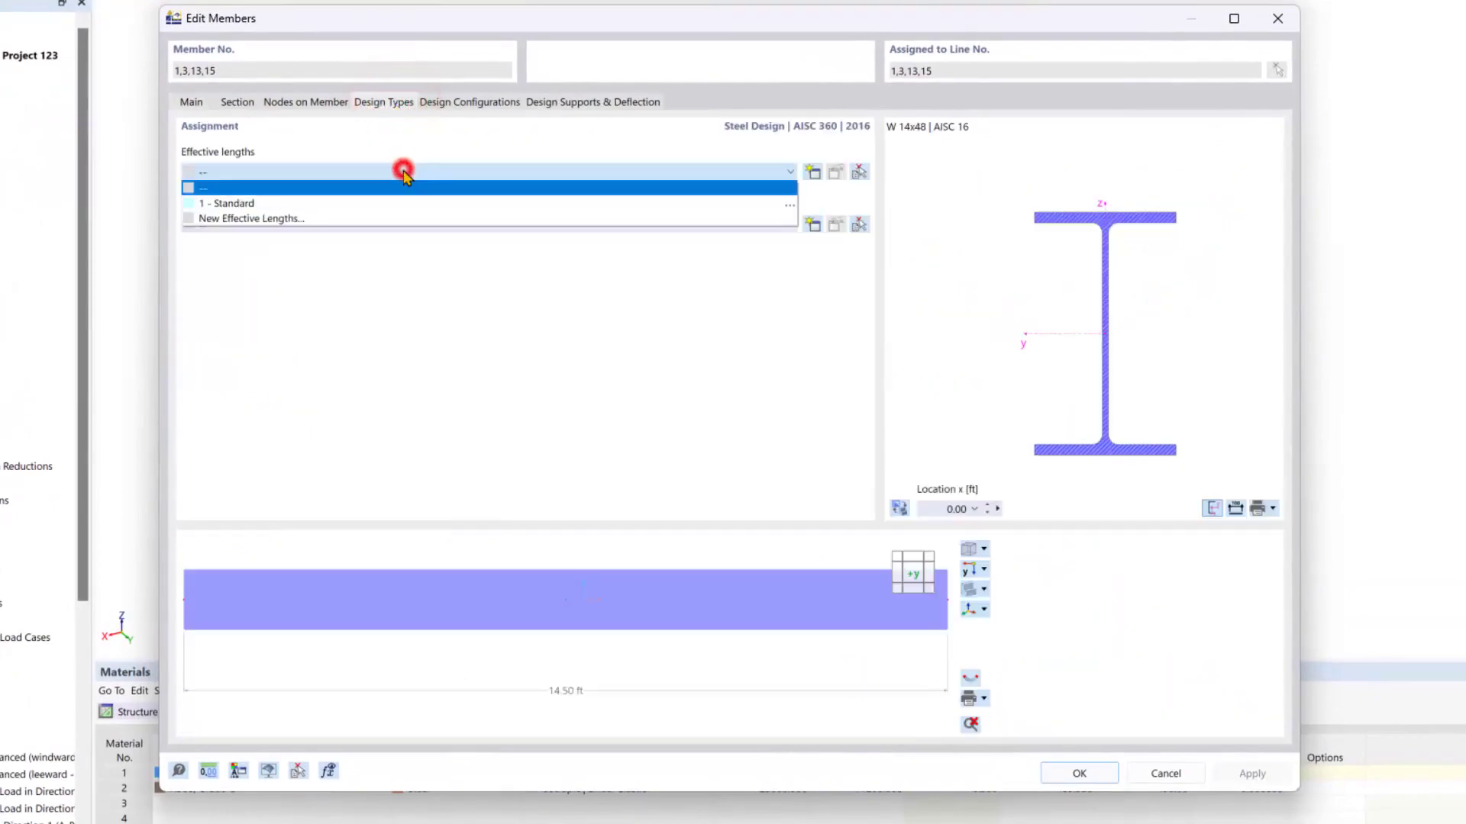
key(Down)
click(351, 218)
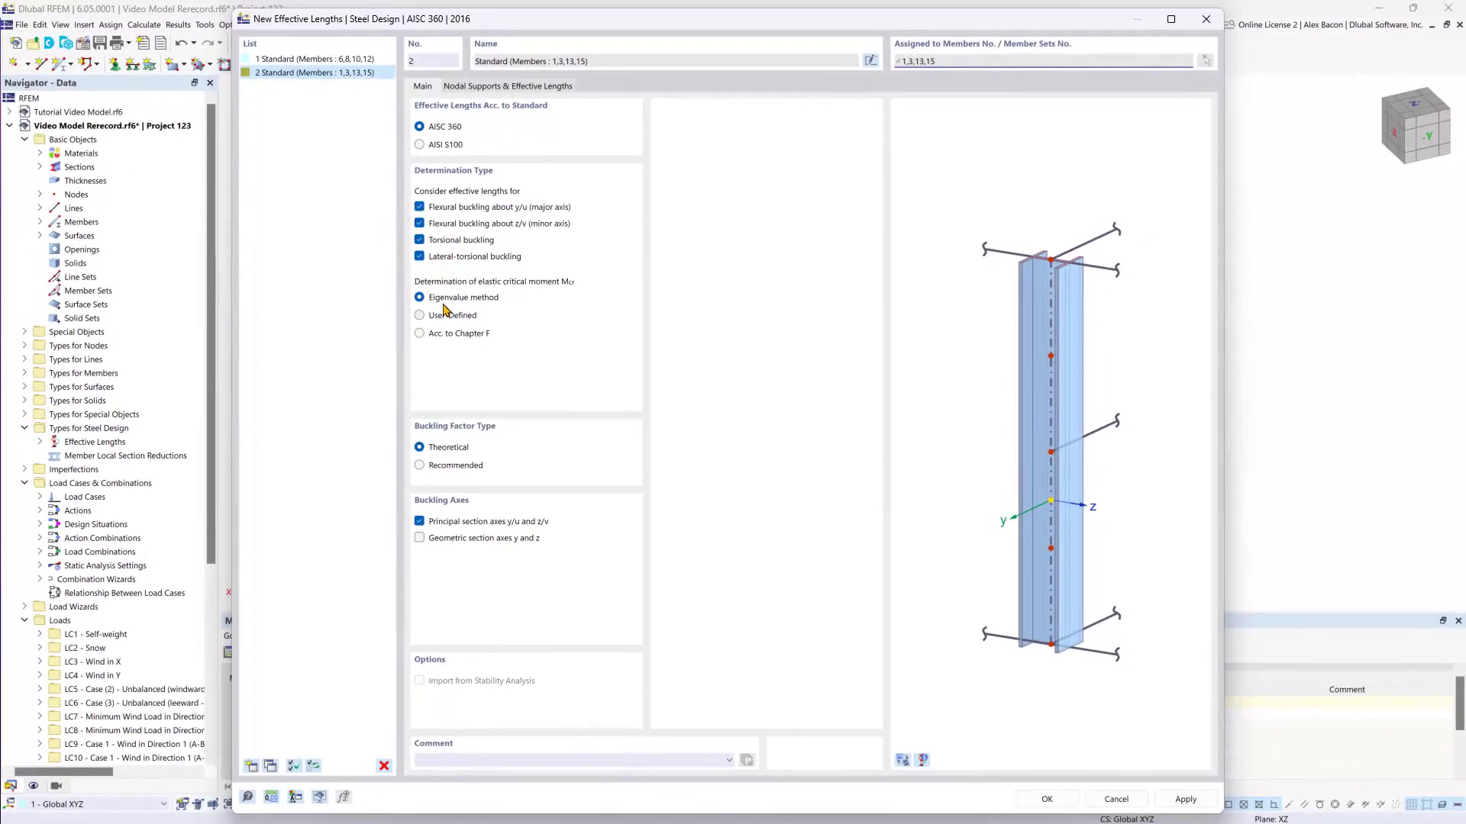
click(423, 334)
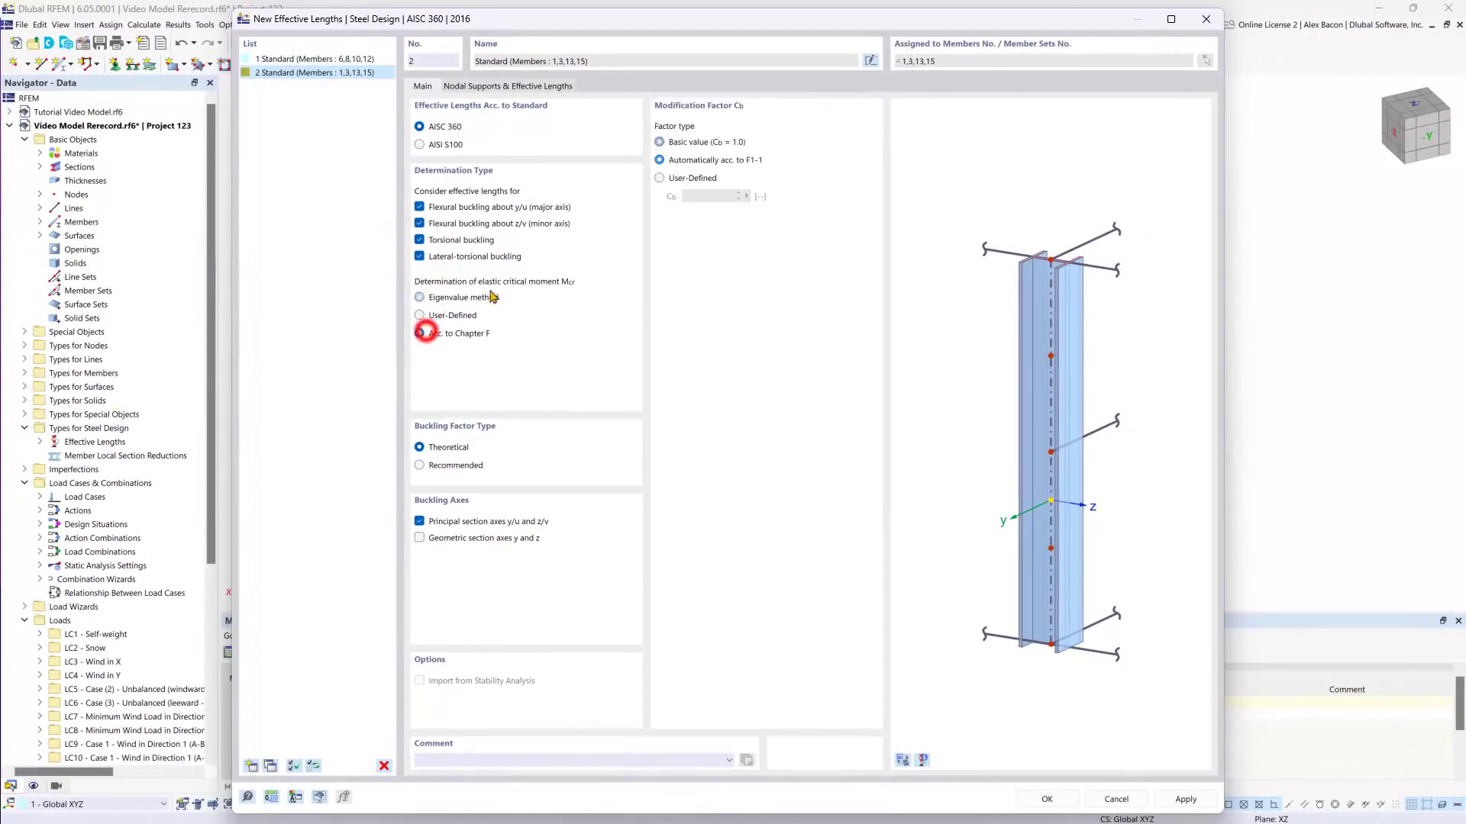
click(687, 162)
Enable intermediate nodes in the columns' nodal supports and add the intermediate support row for nodes 7, 14, 47 and 53
click(538, 85)
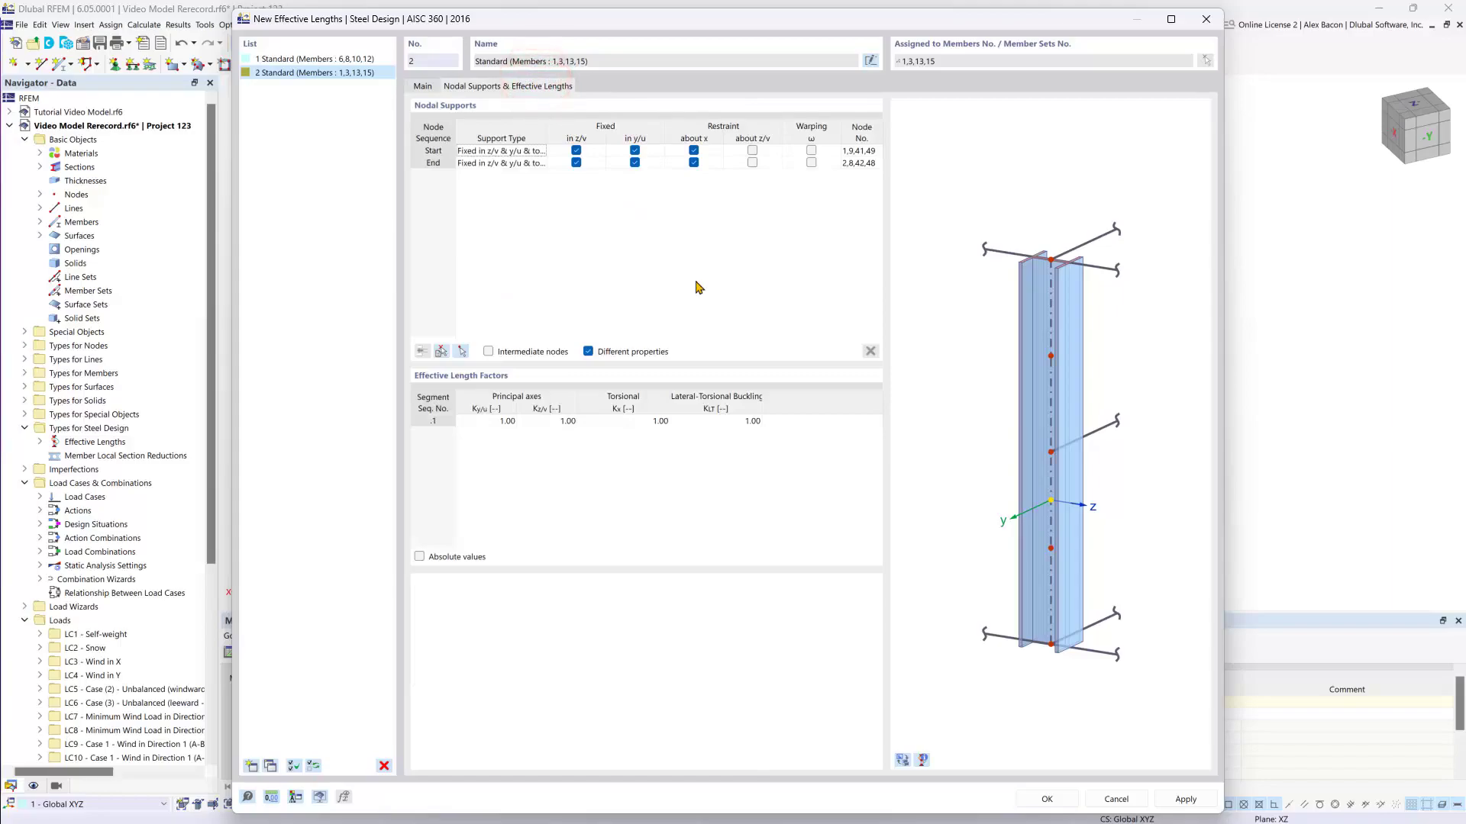
click(488, 352)
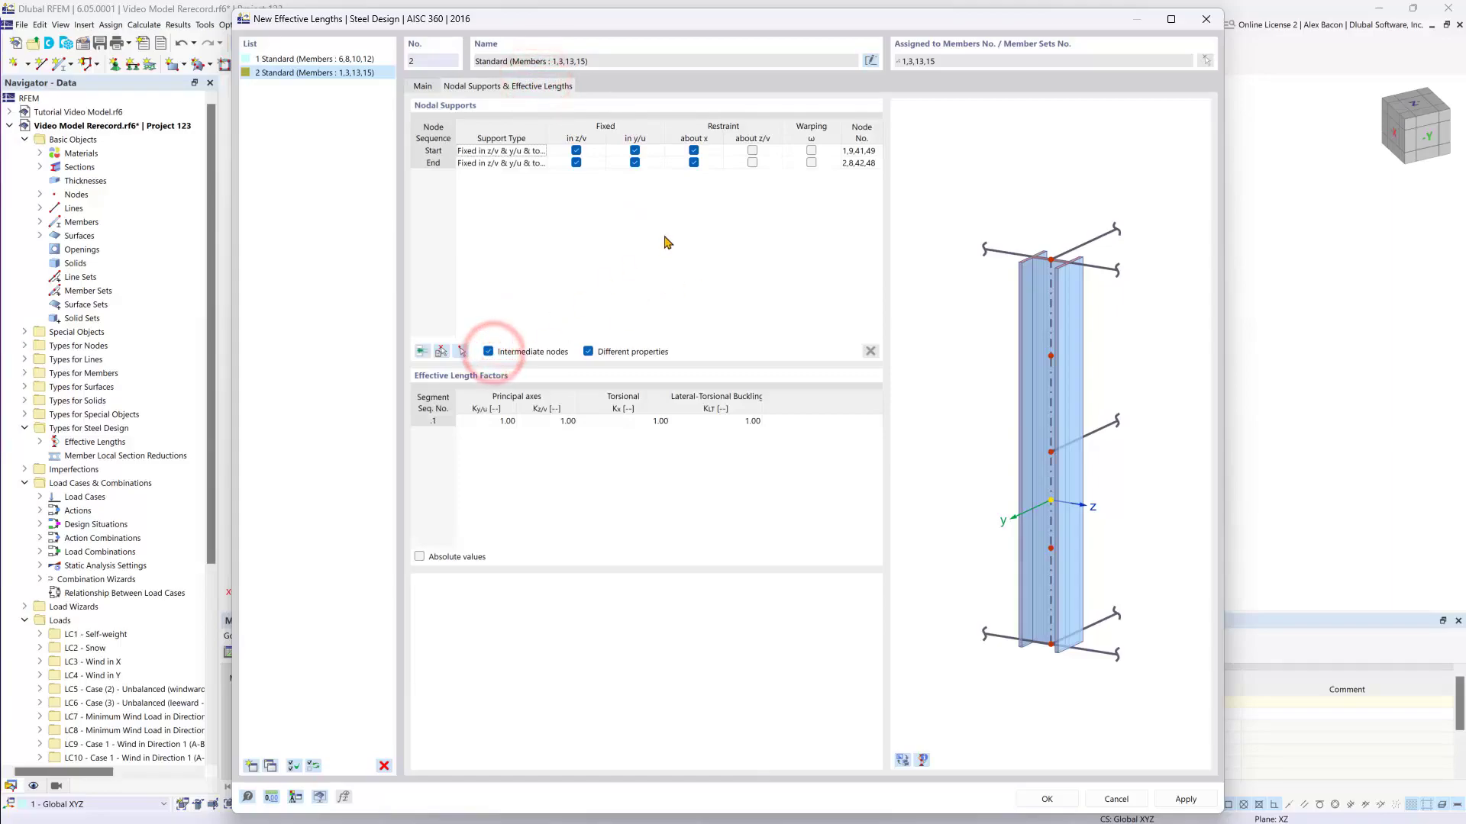
click(441, 350)
key(Escape)
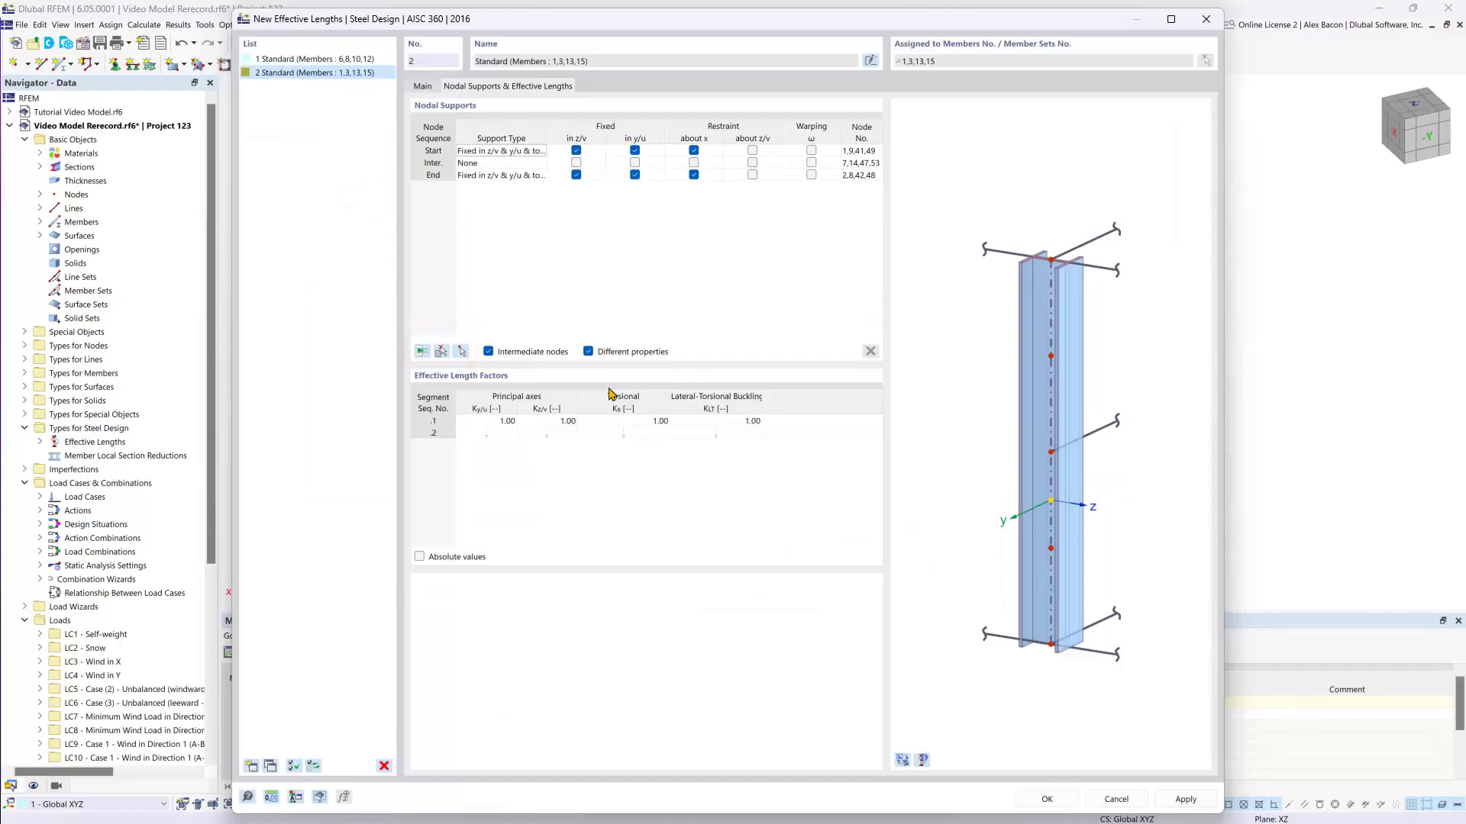
Switch the preview to the structural model and inspect the intermediate node on the corner column
click(904, 761)
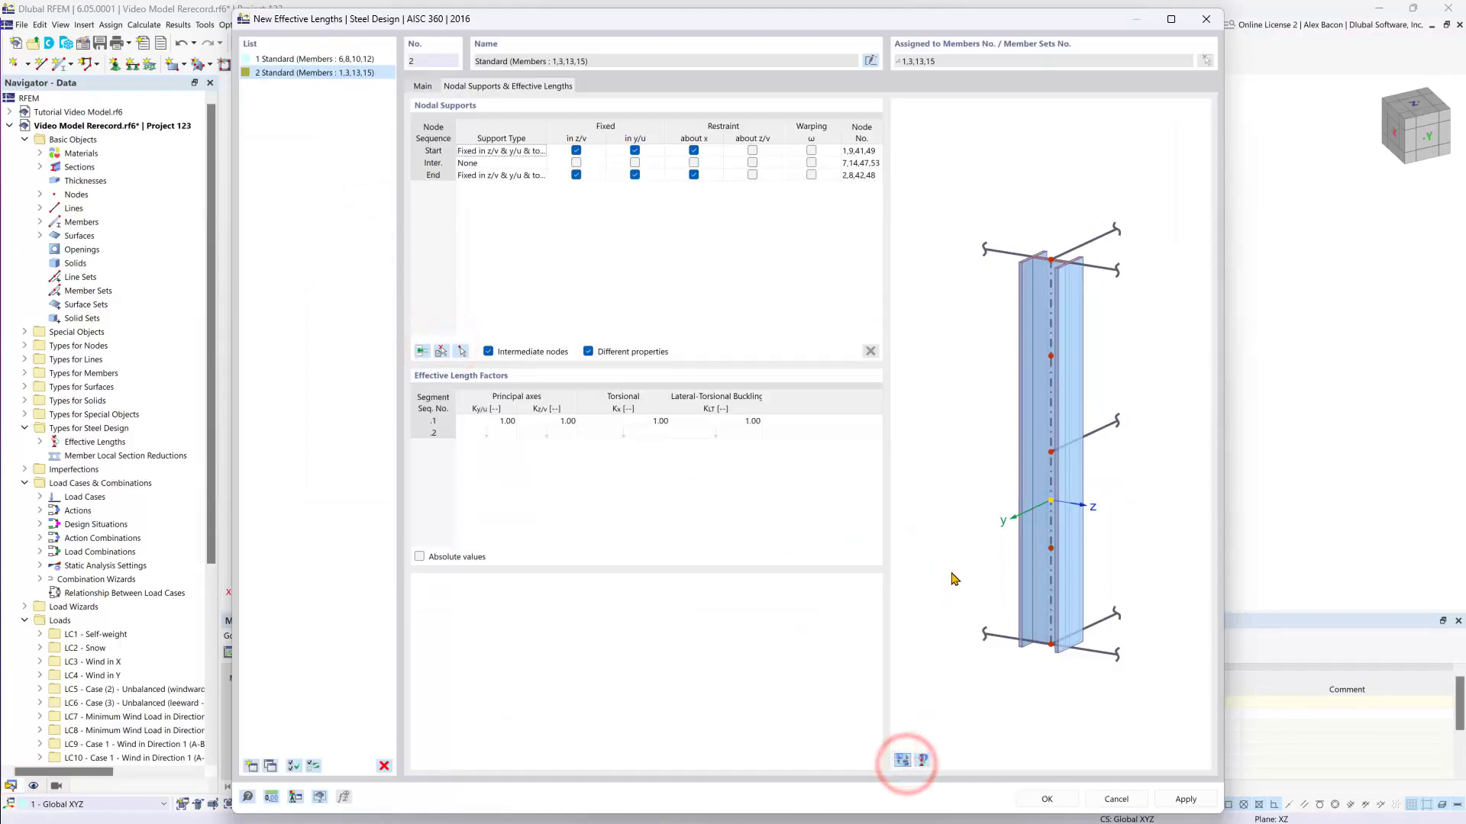
click(1028, 490)
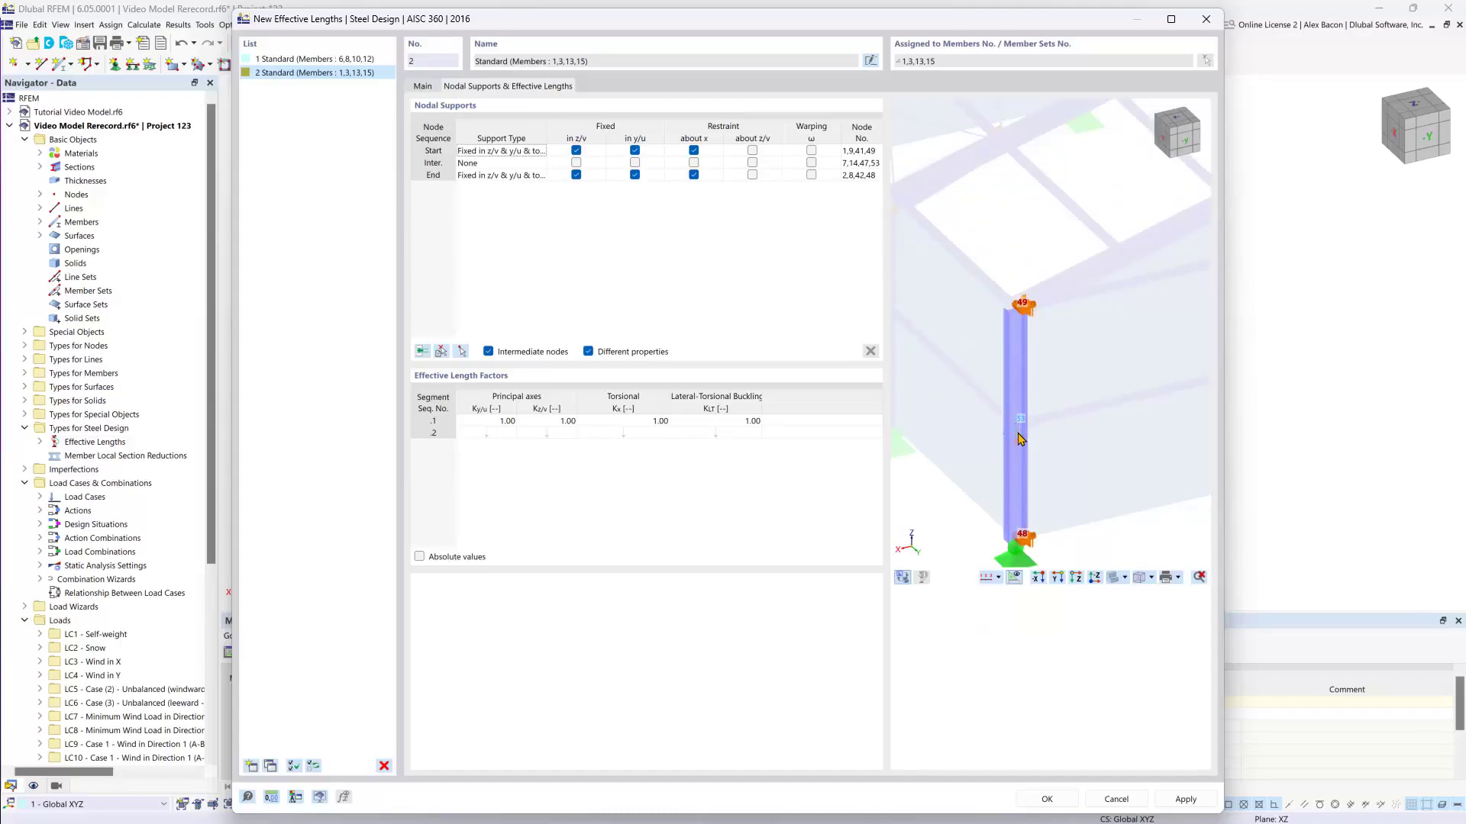
scroll(1020, 439, up, 2)
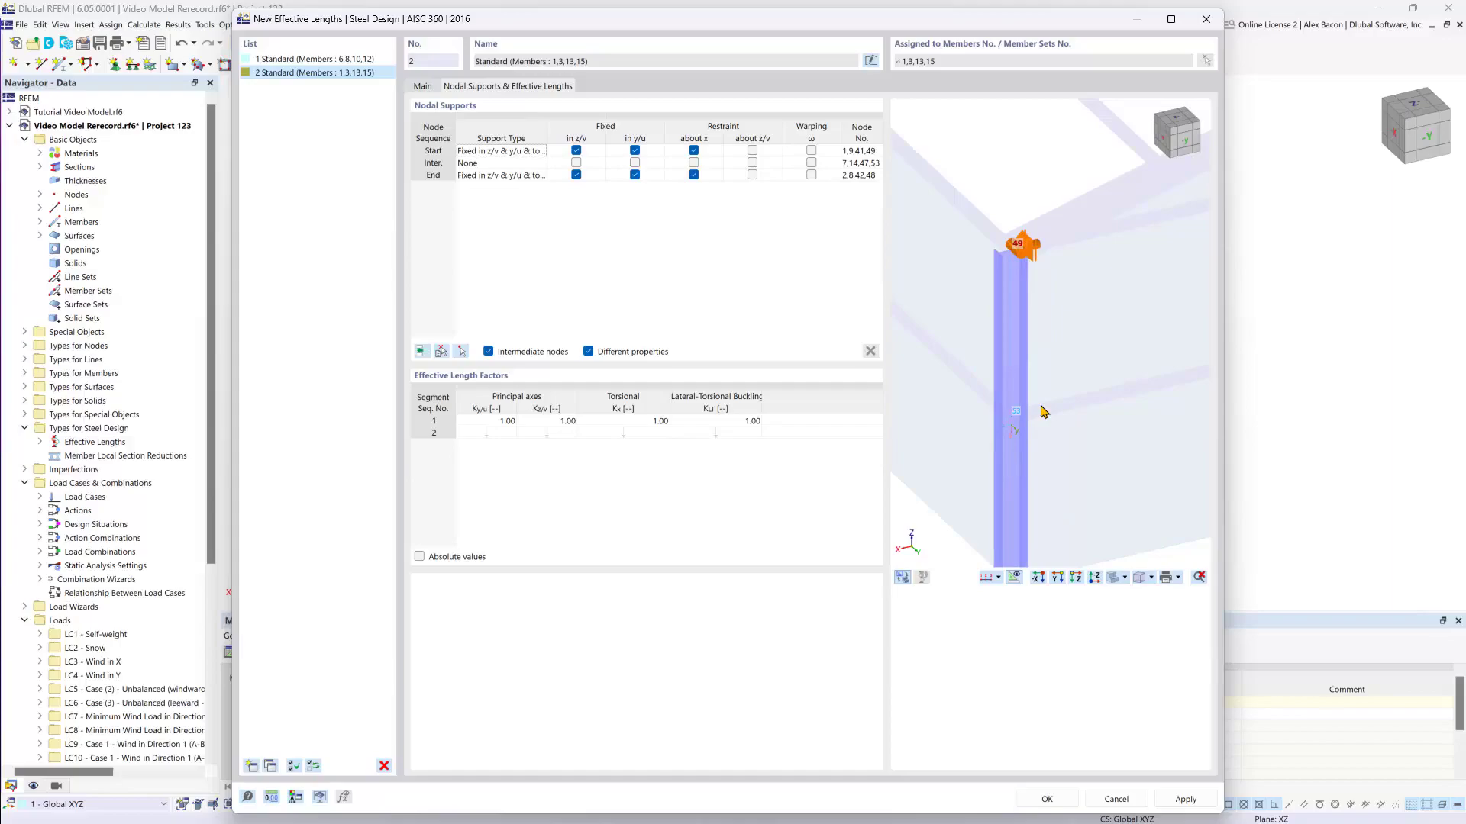
Fix the columns' intermediate node in z/v and y/u and accept the effective lengths definition
click(579, 163)
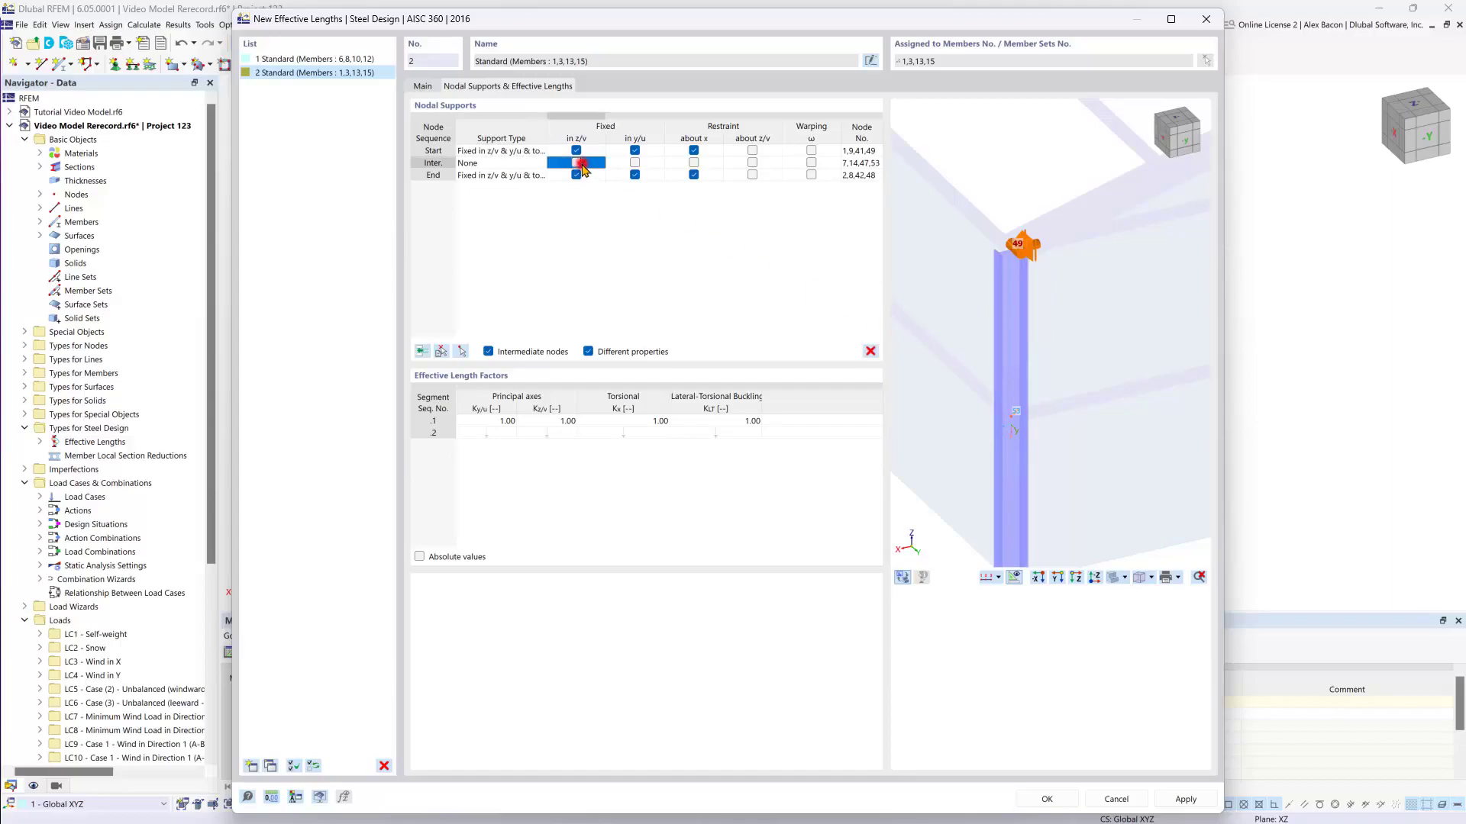
click(634, 163)
click(576, 162)
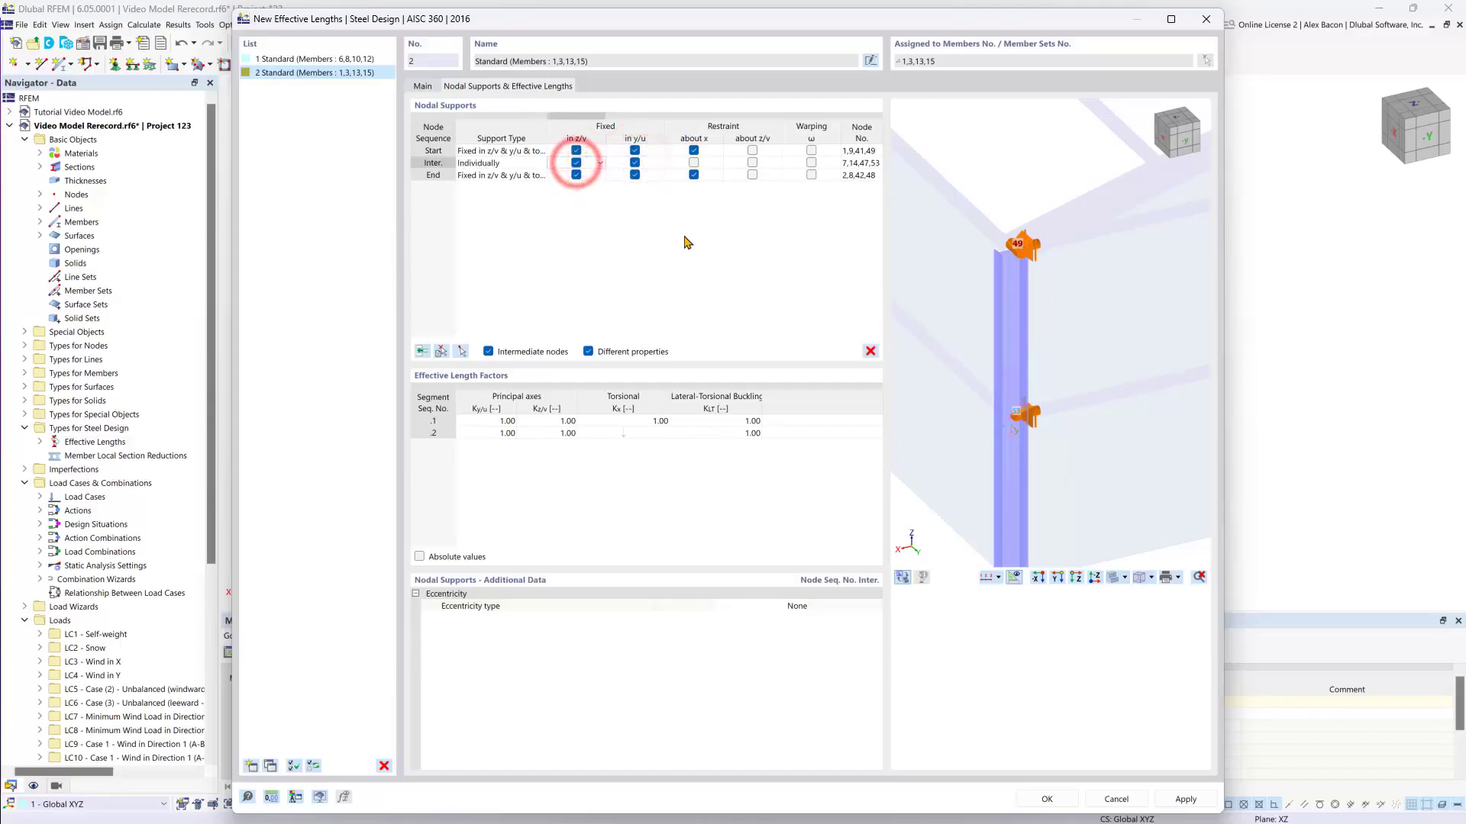
click(1049, 799)
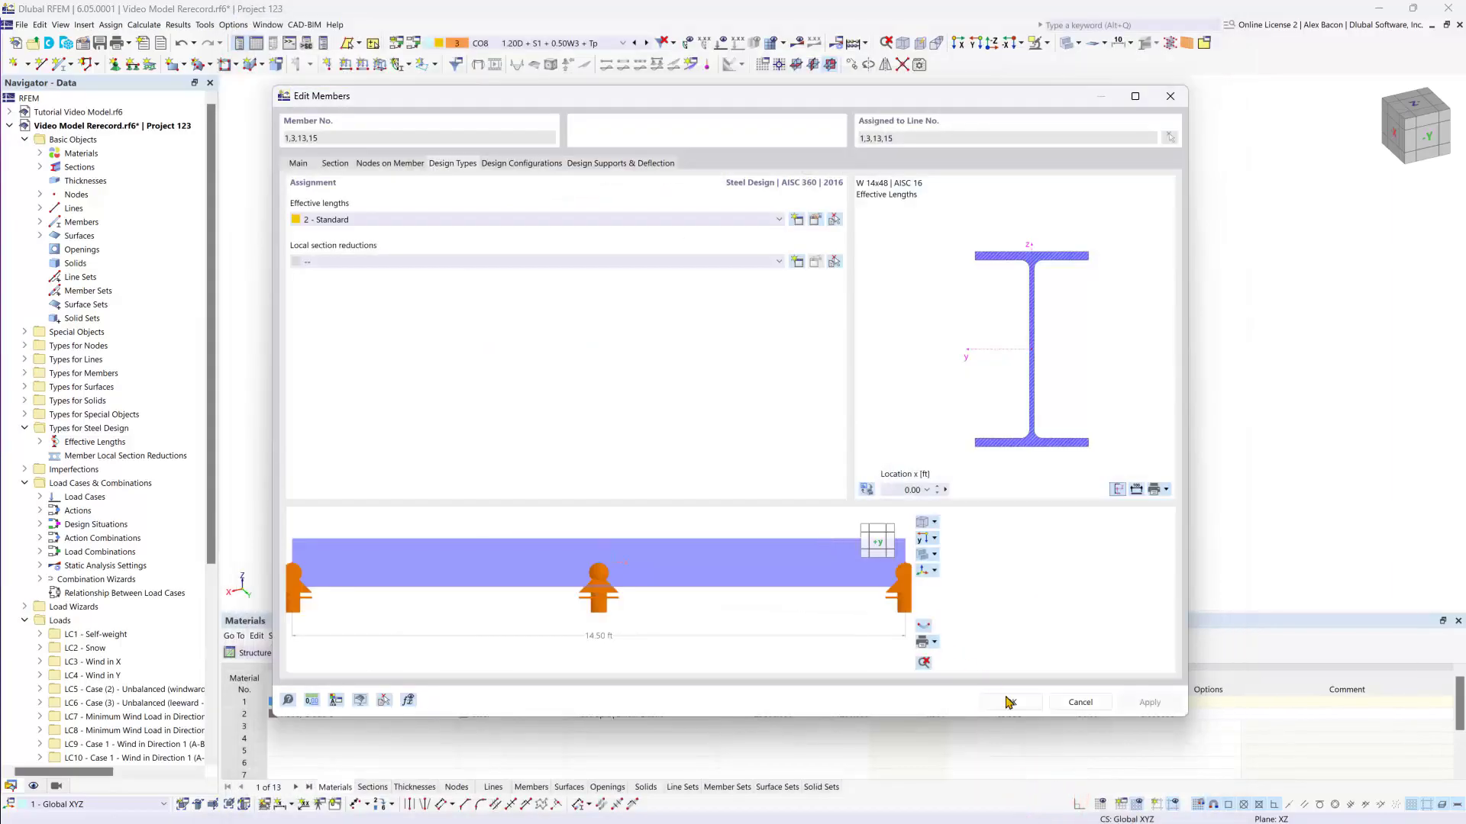
Accept the changes to members 1, 3, 13 and 15 and clear the column selection
click(1008, 702)
click(1010, 553)
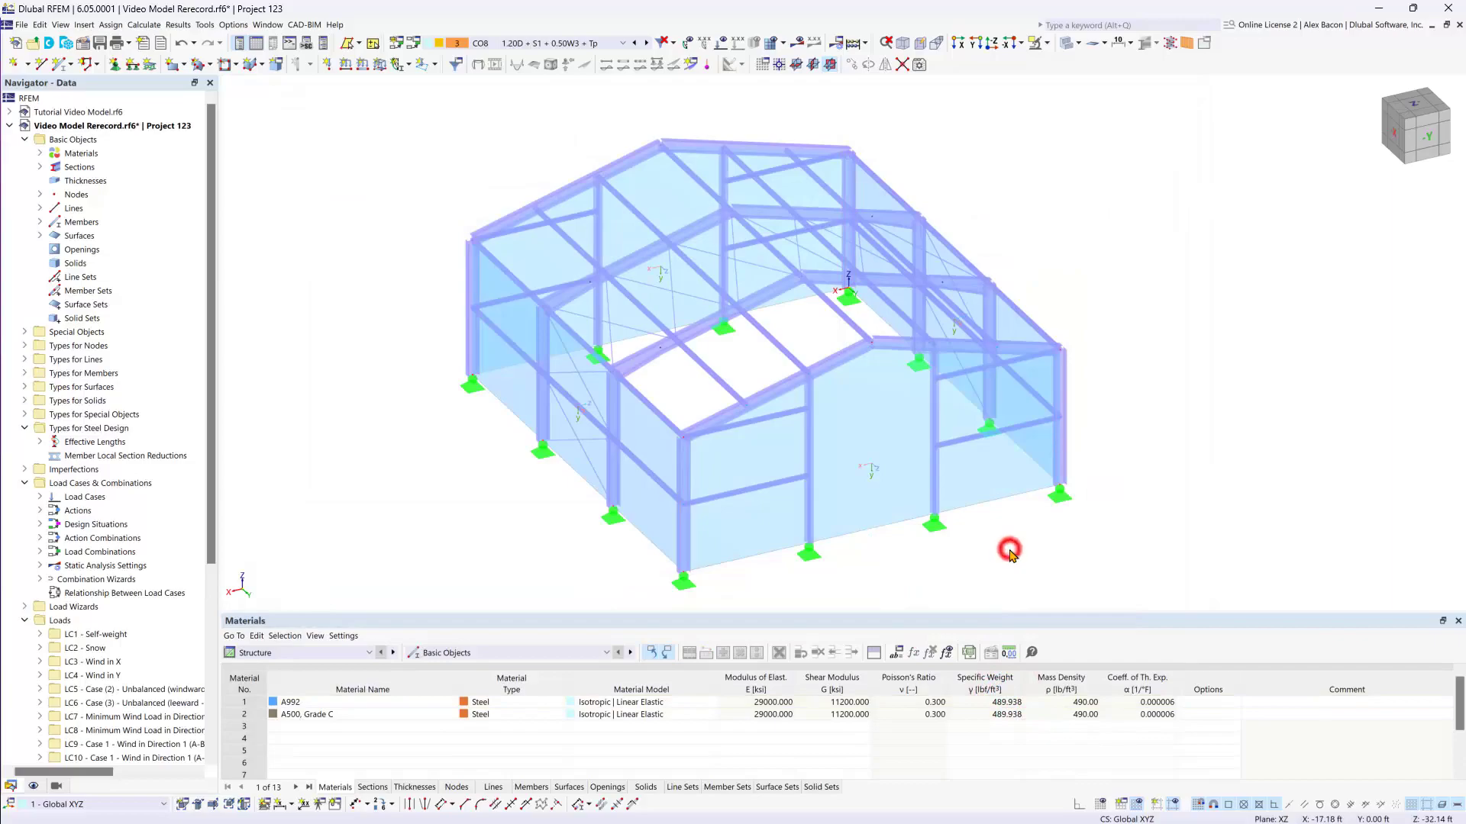
middle_drag(1010, 556, 1008, 547)
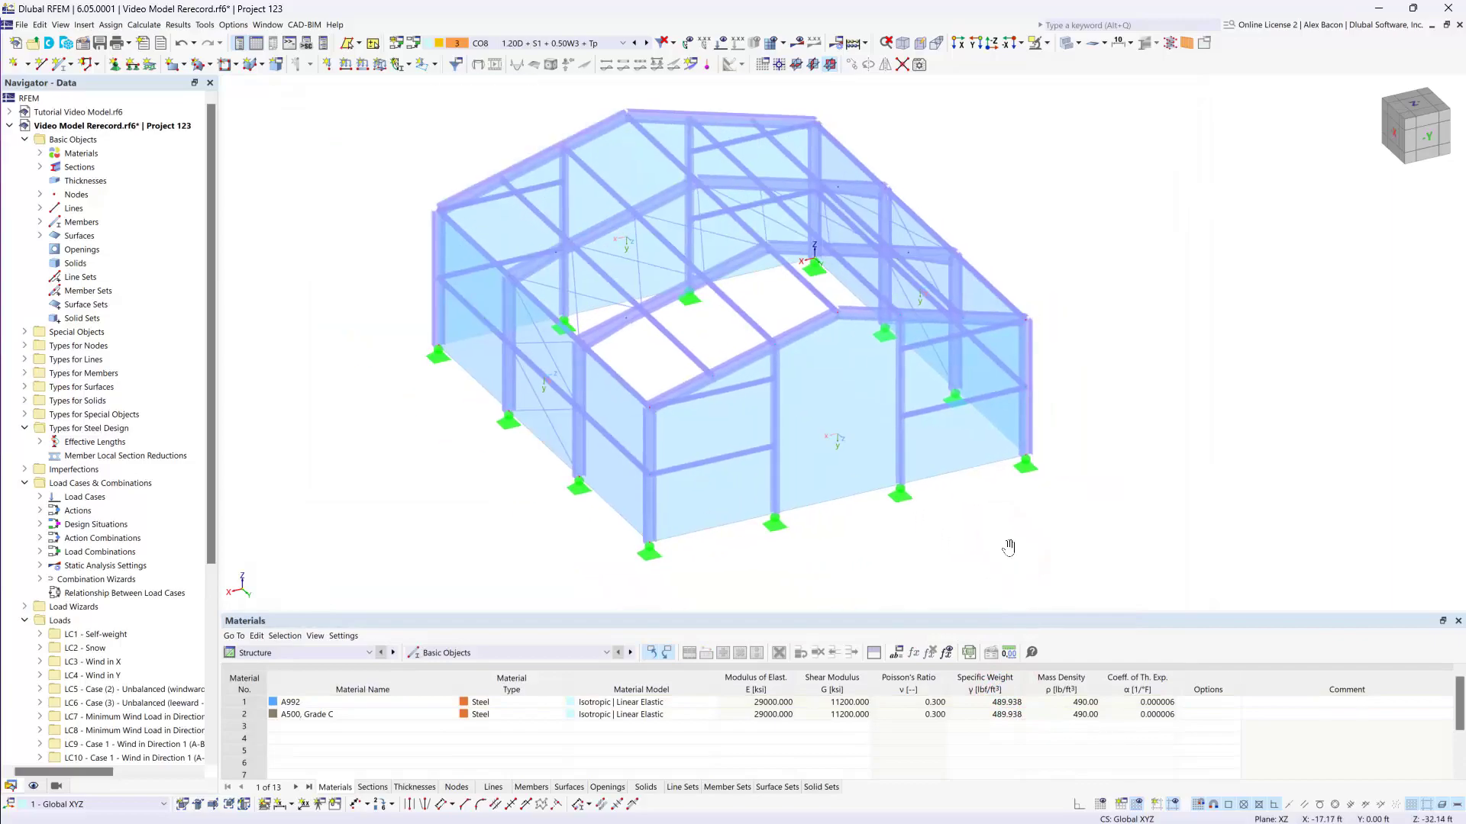